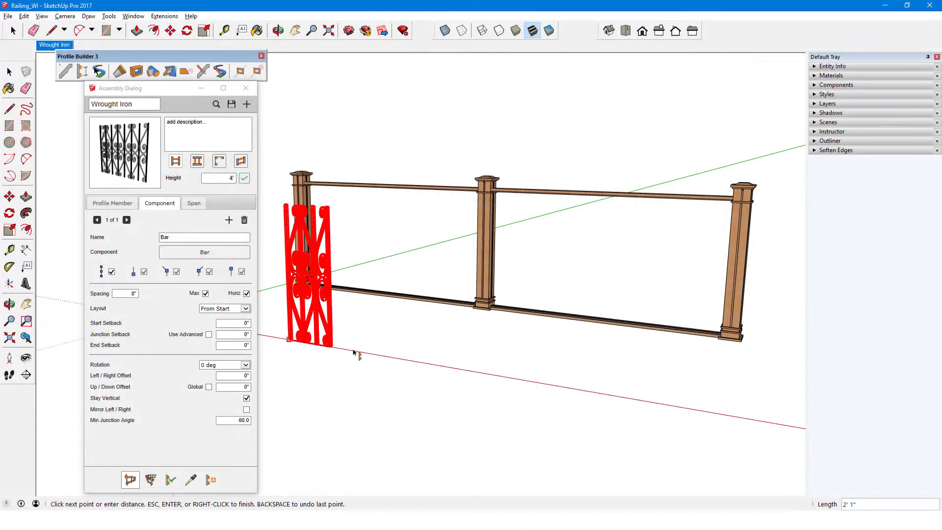
Finish the short Wrought Iron assembly run and load the assembly settings from the existing wooden railing.
click(361, 399)
click(190, 479)
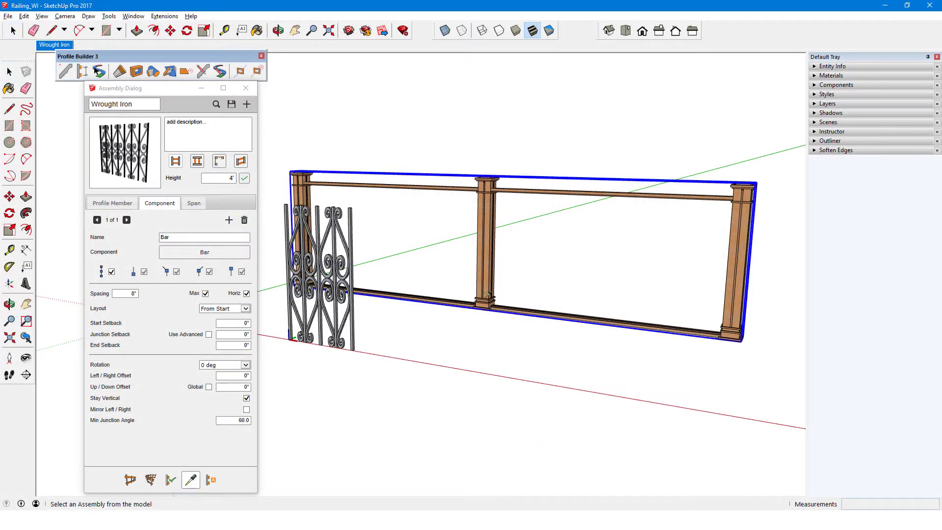
click(487, 295)
Add a sub-assembly span named Wrought Iron to the Railing assembly, using the Wrought Iron assembly.
click(194, 202)
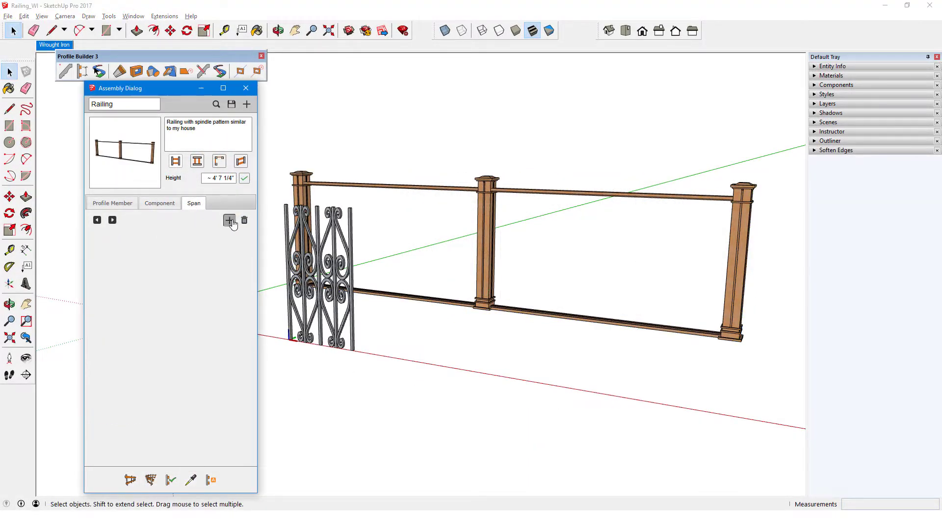
click(215, 237)
click(203, 250)
double_click(169, 248)
text(Wrought Iron)
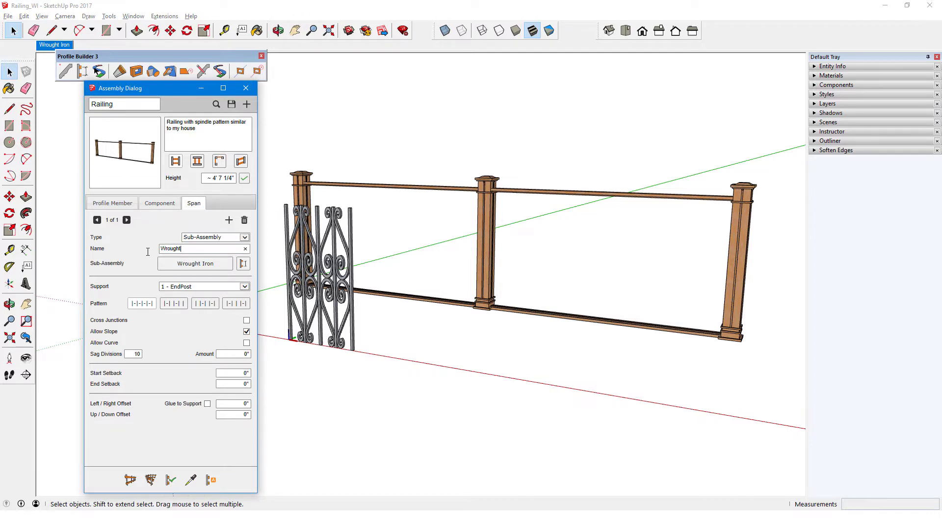
click(186, 263)
click(302, 288)
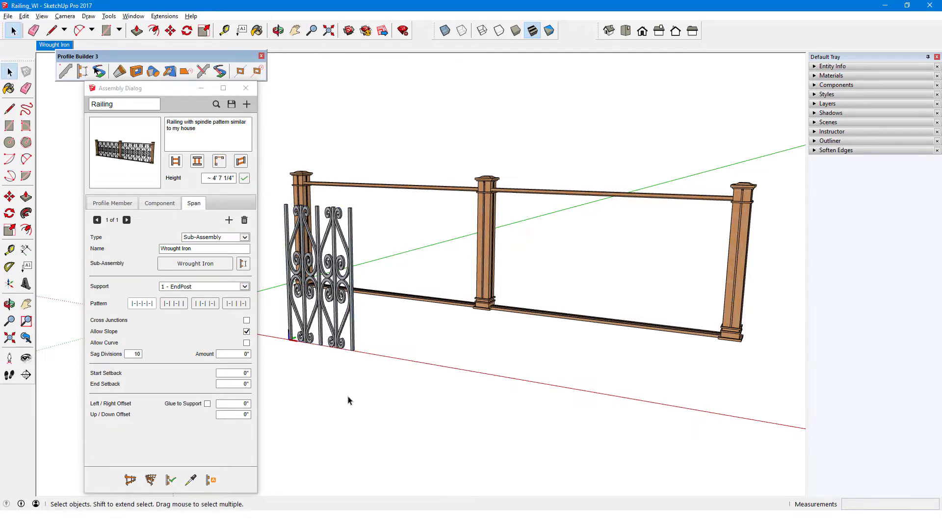
Apply the Railing assembly with its new span to the wooden railing and delete the loose wrought iron run.
click(483, 305)
click(170, 480)
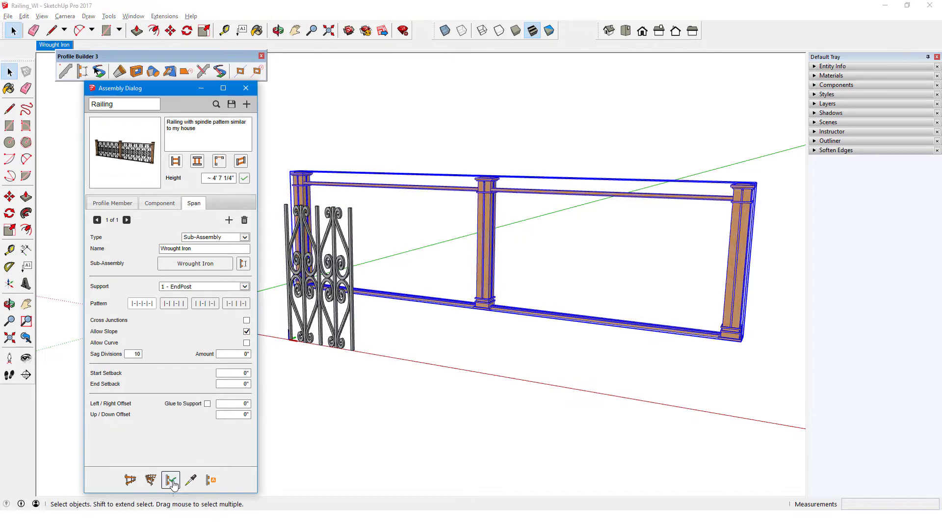
click(353, 339)
key(Delete)
Set the Wrought Iron span's up/down offset to 1 1/2" and its start and end setbacks to 6".
drag(240, 415, 256, 416)
text(1.5)
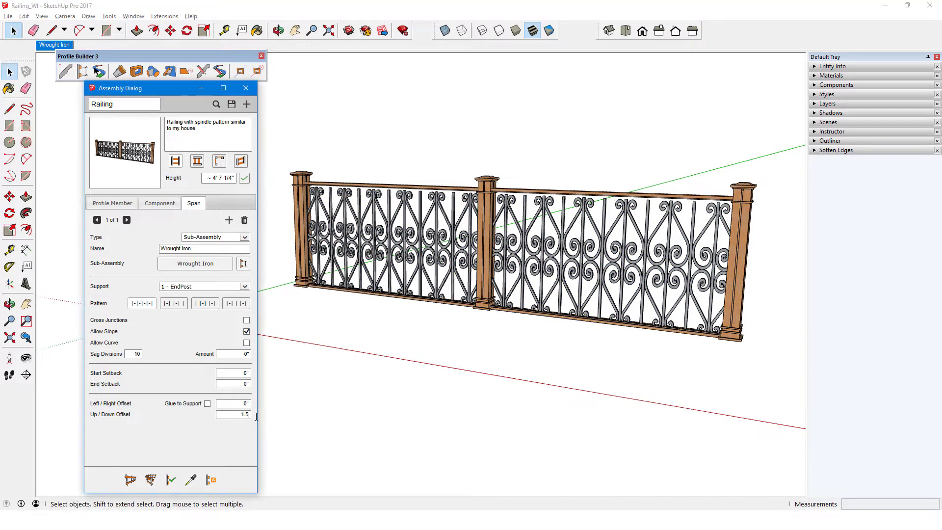
drag(241, 374, 257, 375)
text(6)
key(Tab)
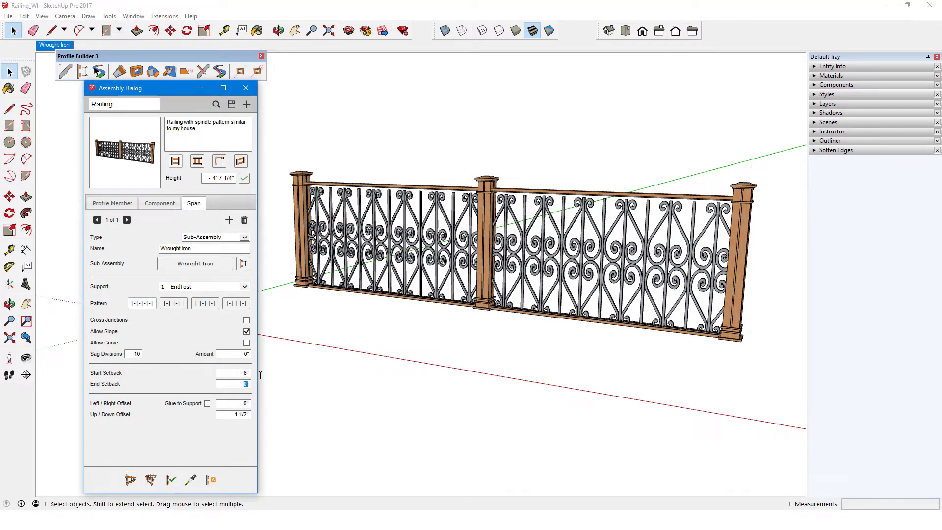
text(6)
key(Tab)
Apply the changed span offset and setbacks to the wooden railing in the model.
click(307, 281)
click(171, 480)
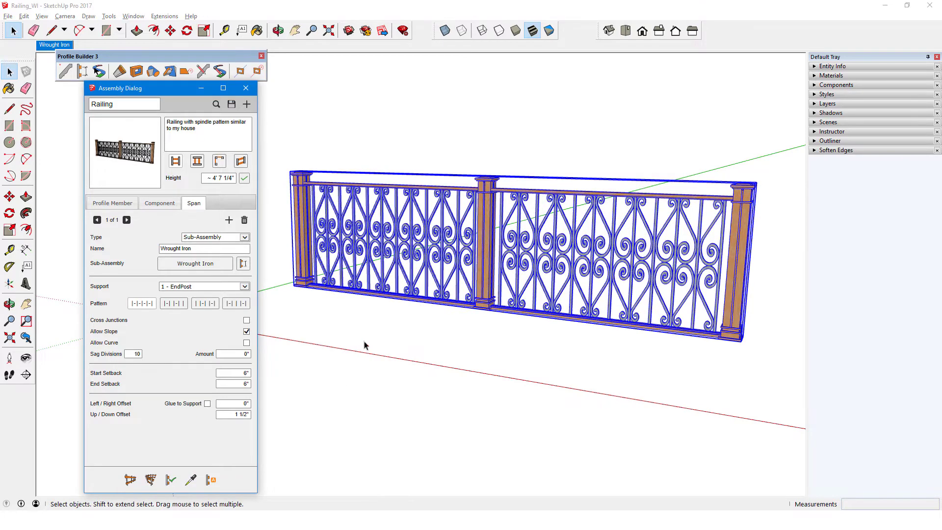
click(362, 332)
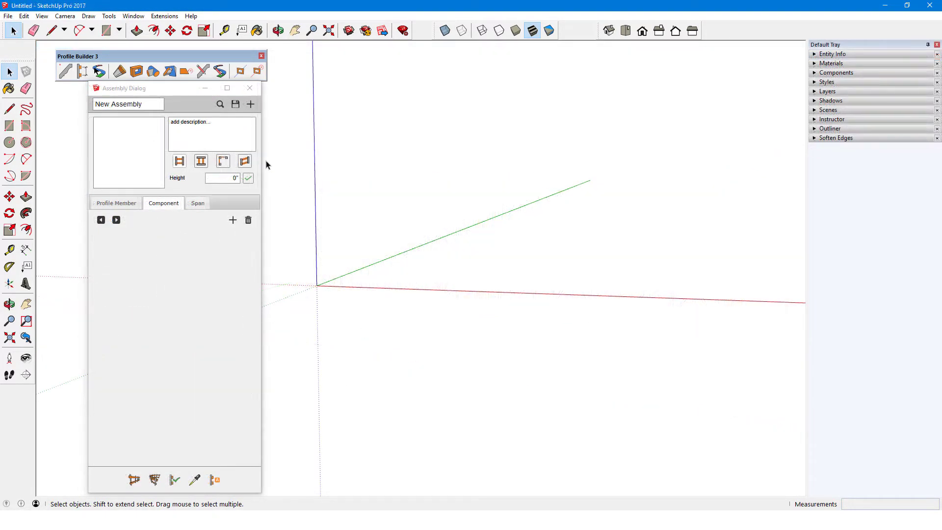
Load the Barrier Fence assembly from the assembly library.
click(220, 104)
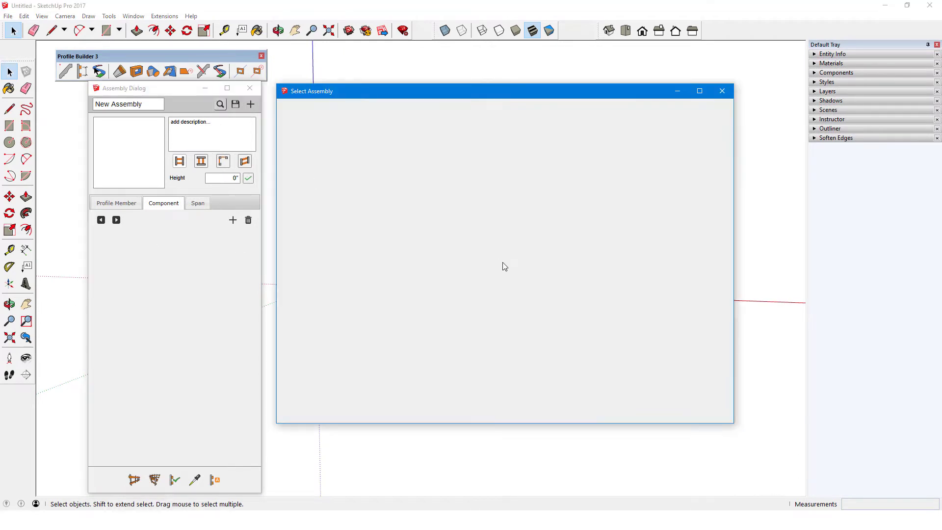
scroll(539, 343, down, 5)
double_click(509, 363)
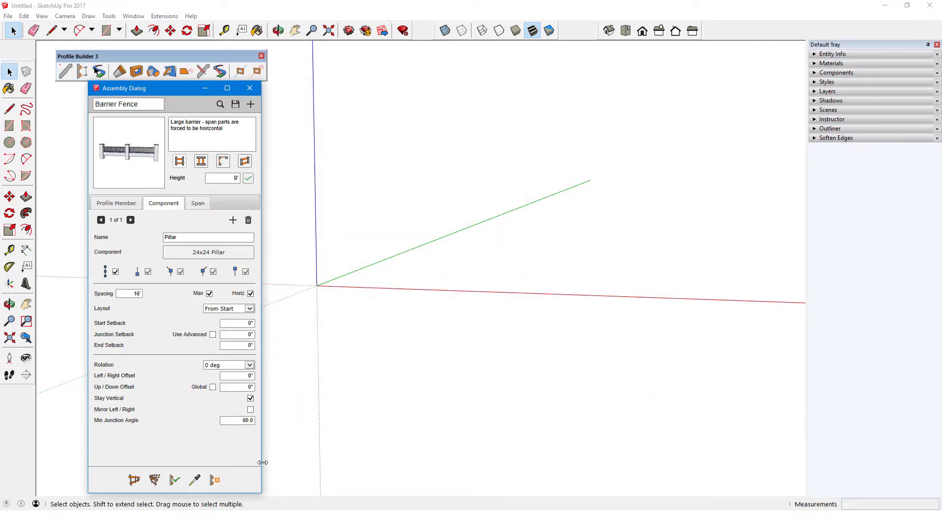
Build a sloped Barrier Fence run with three bays, starting at the origin.
click(134, 479)
click(316, 284)
click(564, 258)
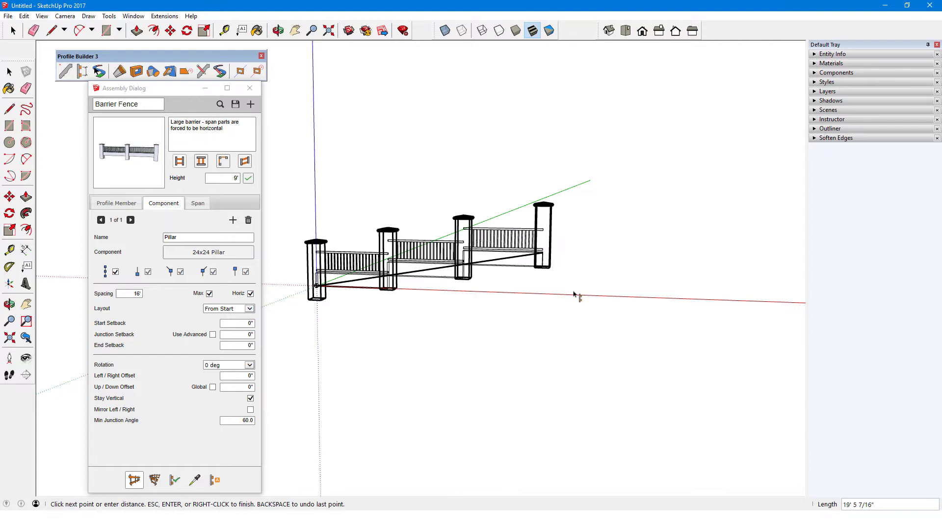
key(Return)
scroll(316, 277, up, 3)
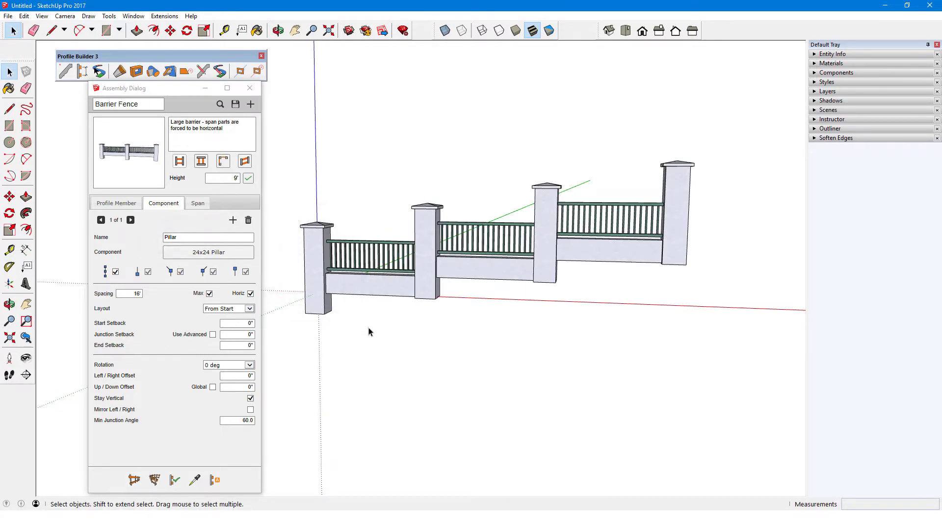
Examine the Barrier Fence's span parts in turn, including the contents of the Inner Posts sub-assembly.
click(197, 202)
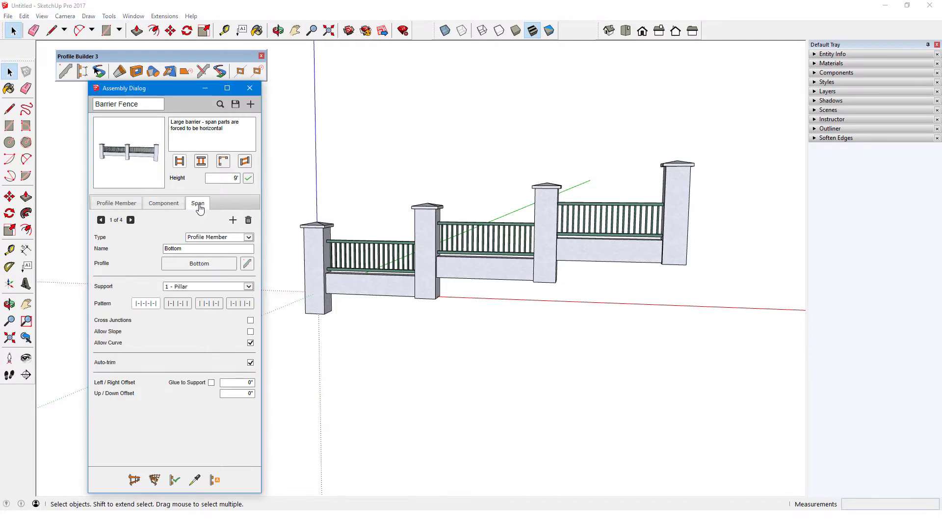
click(131, 219)
click(130, 220)
click(130, 220)
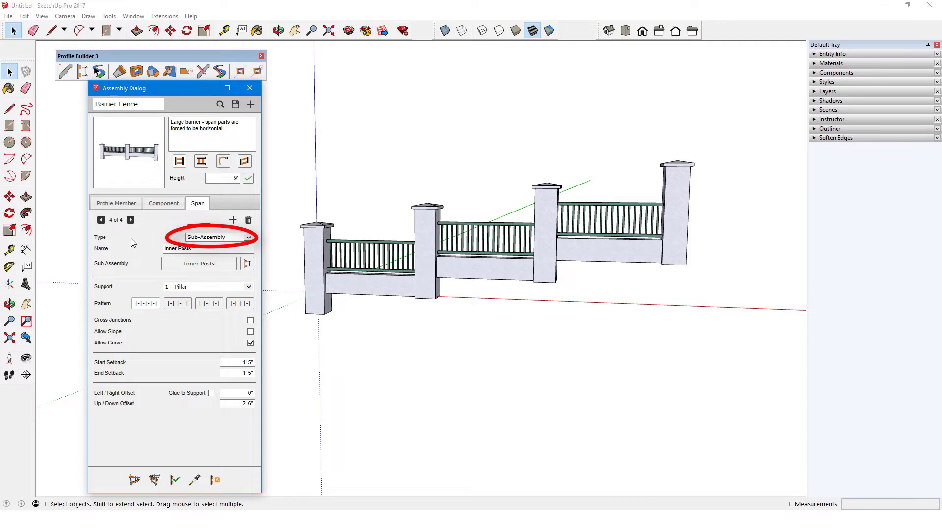
click(247, 265)
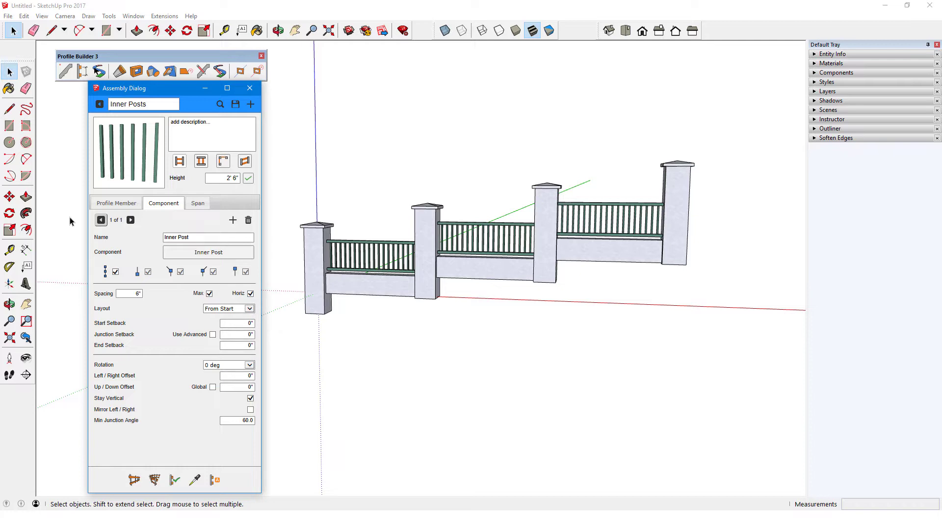
click(131, 204)
click(198, 203)
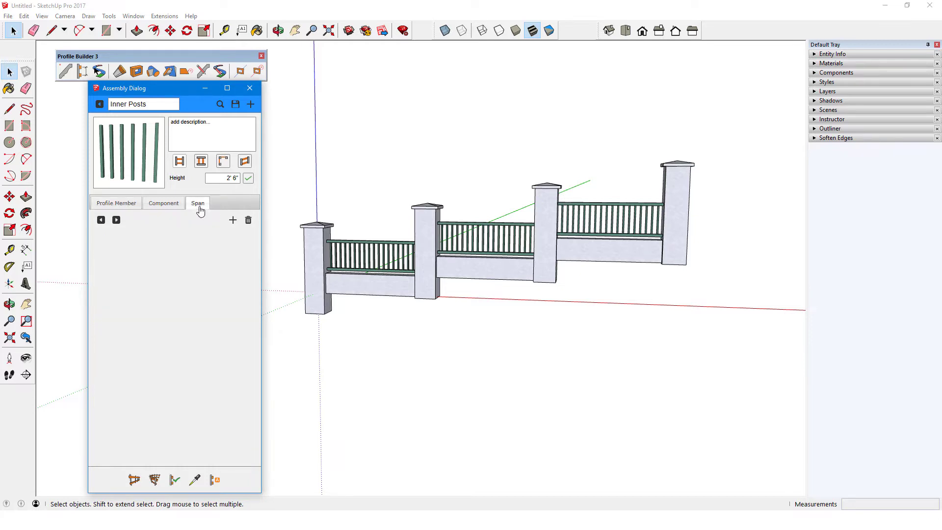
Build a straight test run of the Inner Posts sub-assembly in front of the fence.
click(129, 480)
middle_drag(339, 385, 340, 458)
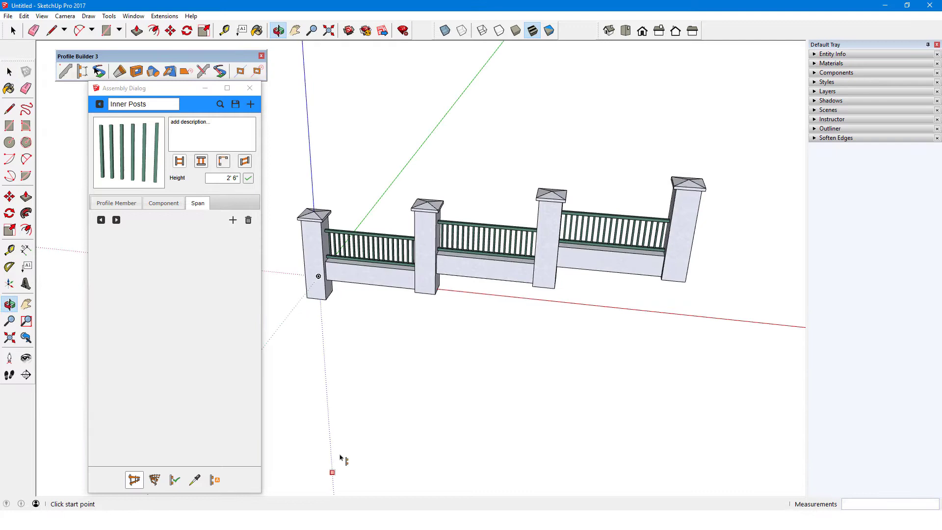
click(324, 352)
click(512, 375)
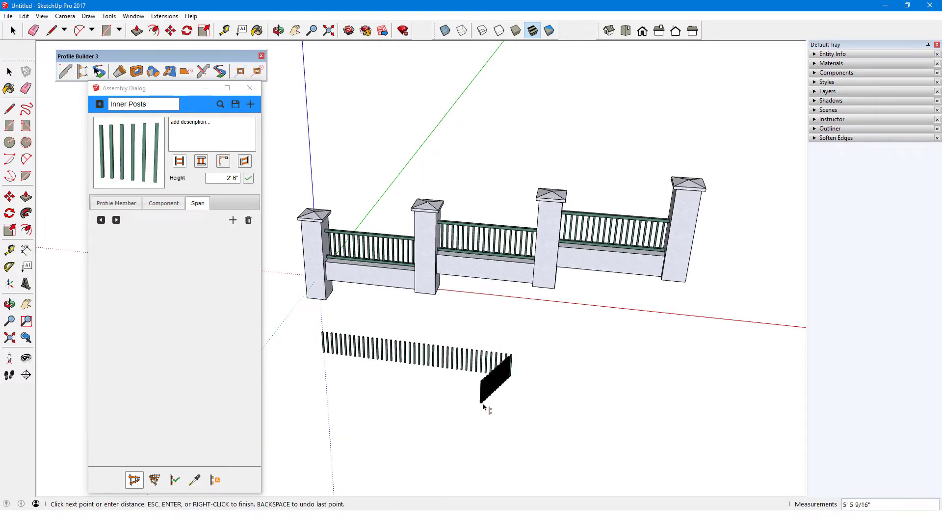
key(Return)
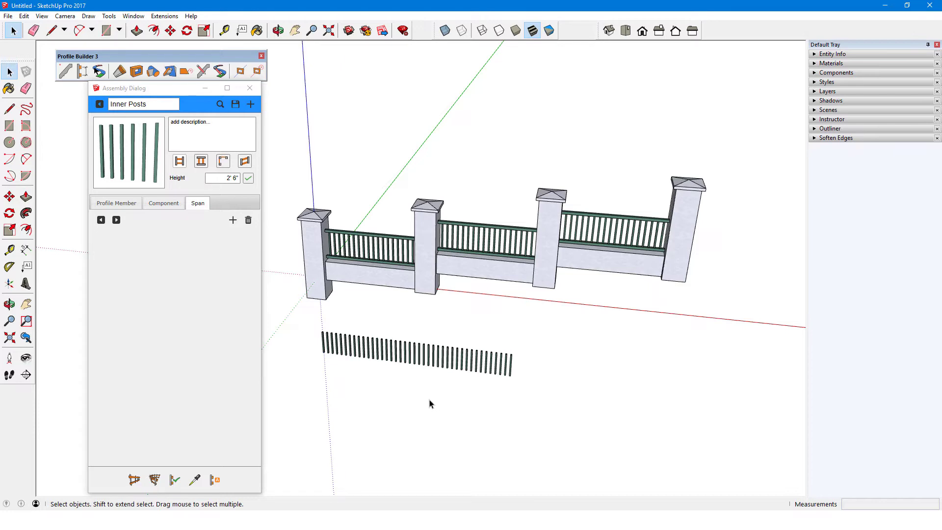
Delete the Inner Posts test run and return to the parent Barrier Fence assembly.
click(426, 366)
key(Delete)
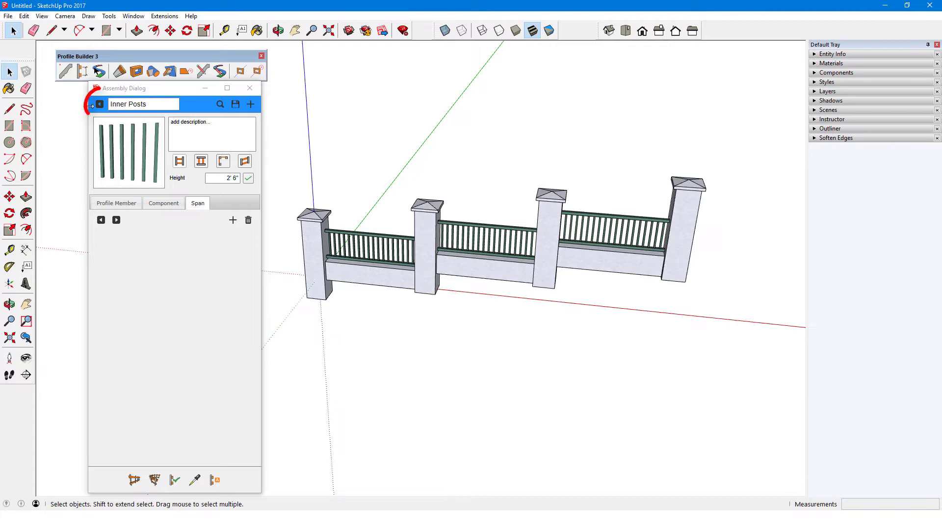
click(100, 105)
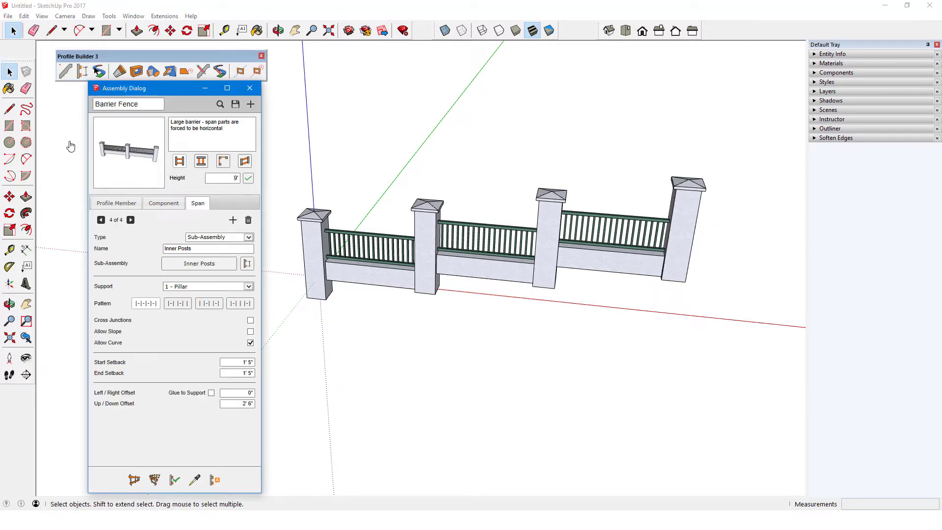
click(342, 389)
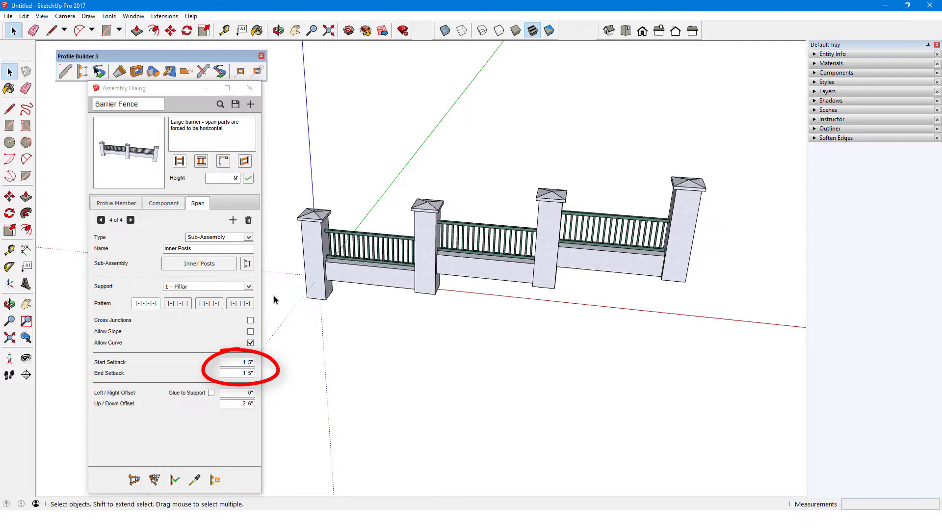
Measure the first pillar's half width and the distance from the pillar face to the first inner post's center.
scroll(290, 277, up, 4)
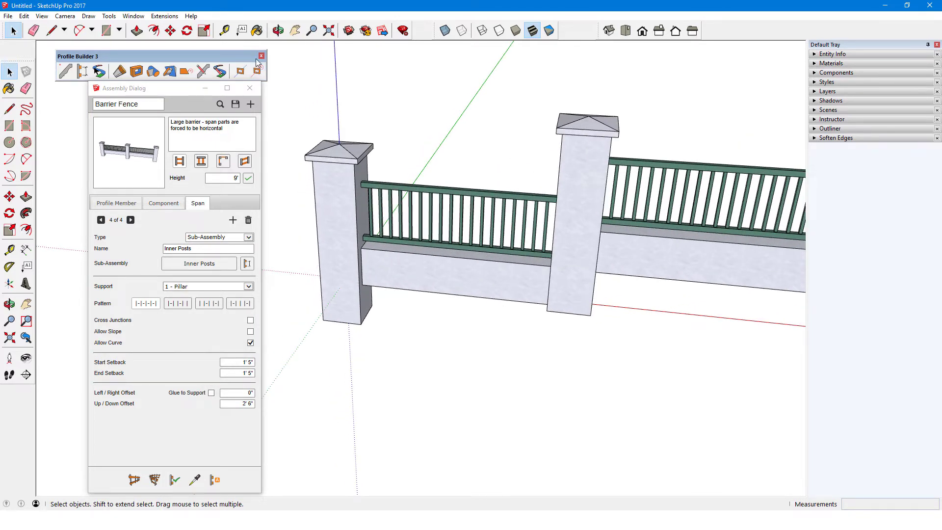
click(224, 30)
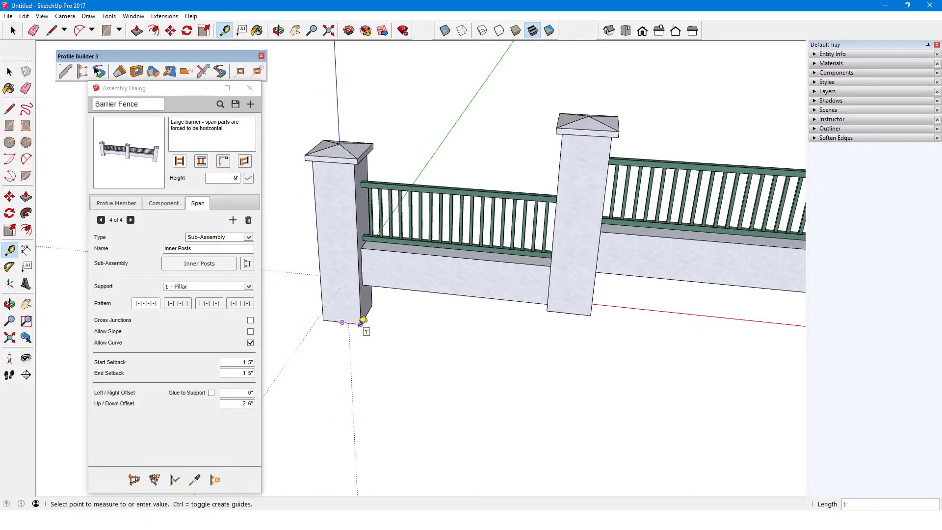
click(363, 319)
scroll(363, 239, up, 3)
click(363, 239)
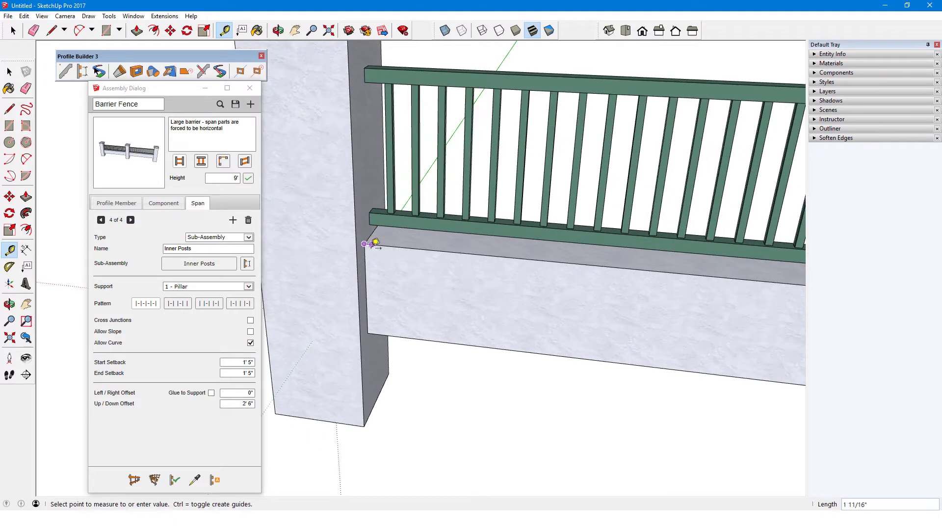
scroll(395, 208, up, 2)
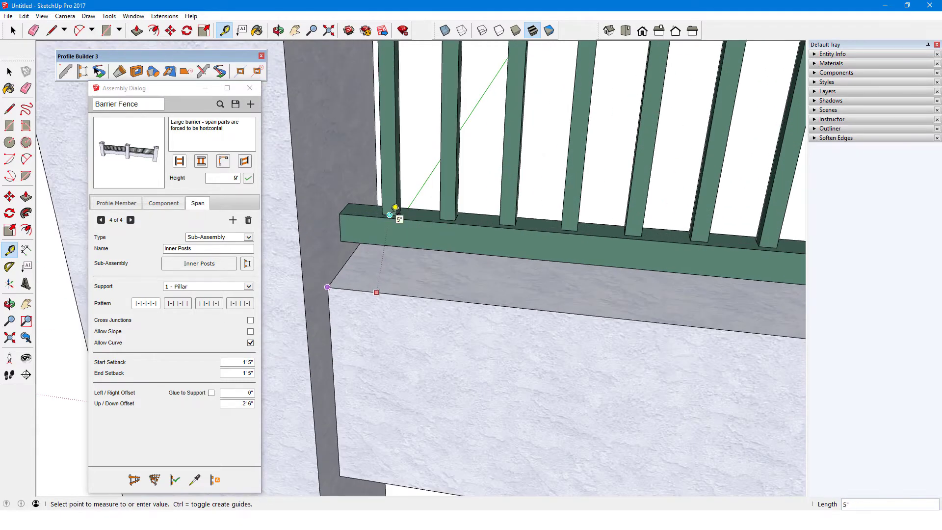
click(395, 208)
scroll(391, 210, down, 5)
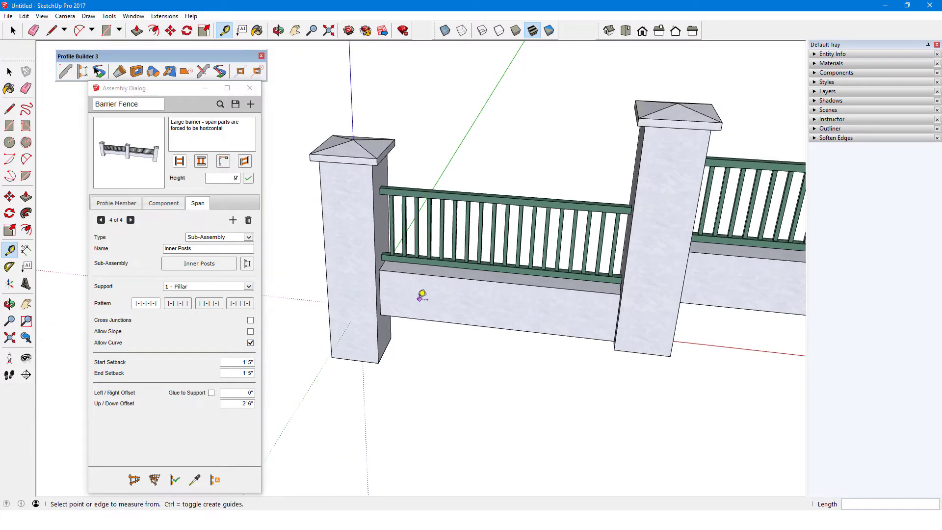
Set the start and end setbacks of the Barrier Fence's Inner Posts span to 0".
mouse_move(241, 363)
mouse_down()
mouse_move(281, 370)
mouse_move(271, 377)
mouse_up()
text(0)
key(Tab)
text(0)
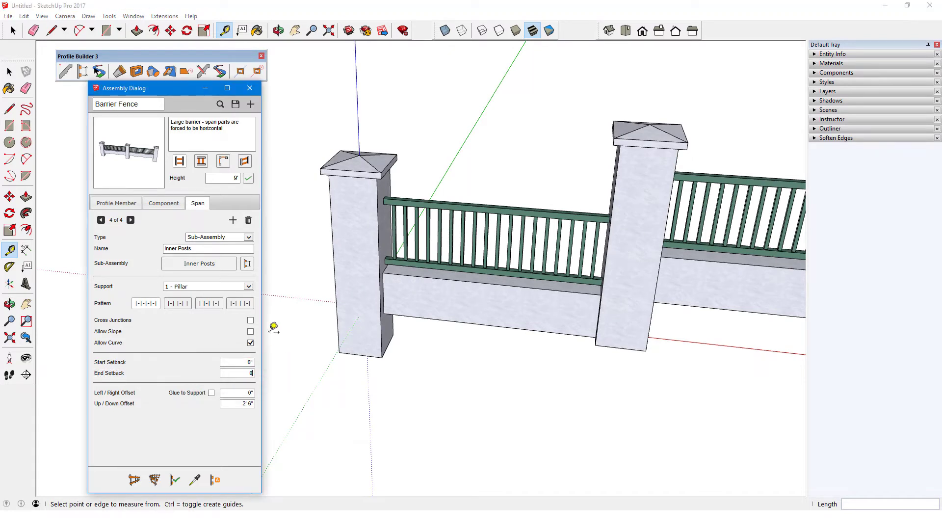
Set the start and end setbacks of the Inner Post component in the Inner Posts sub-assembly to 1' 5".
click(247, 263)
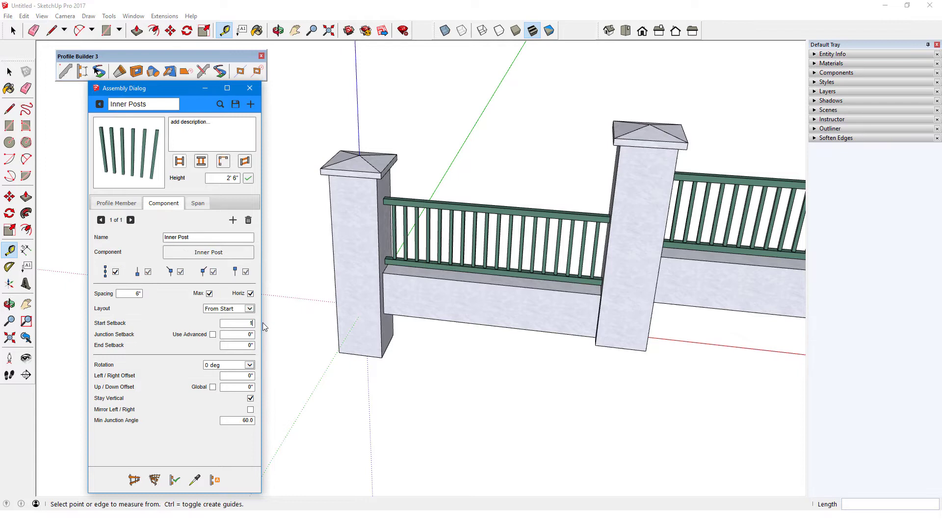
key(Tab)
key(Tab)
key(Tab)
text(1'5)
key(Tab)
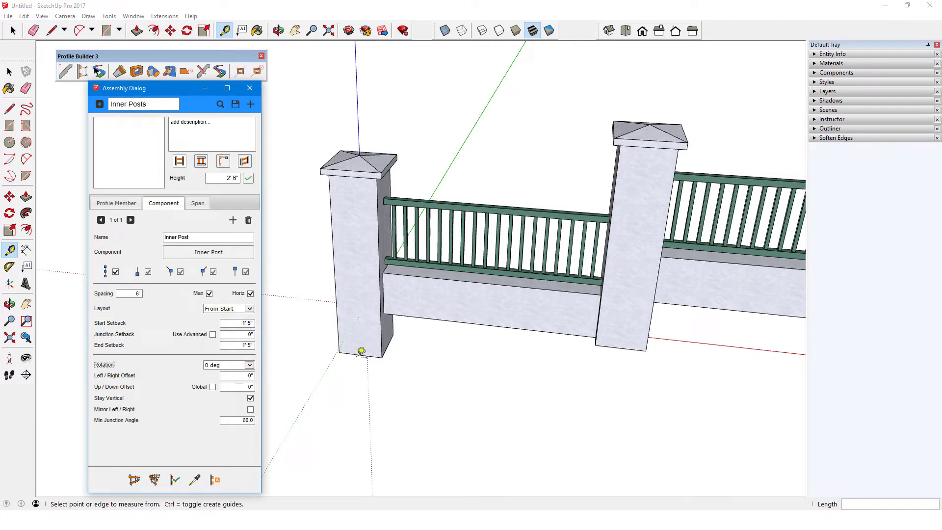
Return to the parent Barrier Fence assembly and apply the changed setbacks to the fence in the model.
click(99, 104)
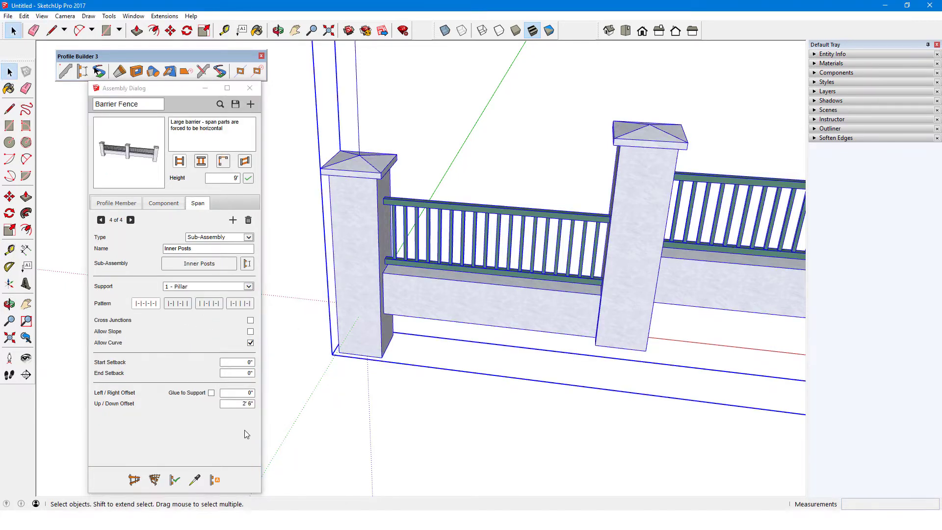
click(175, 480)
scroll(294, 378, down, 4)
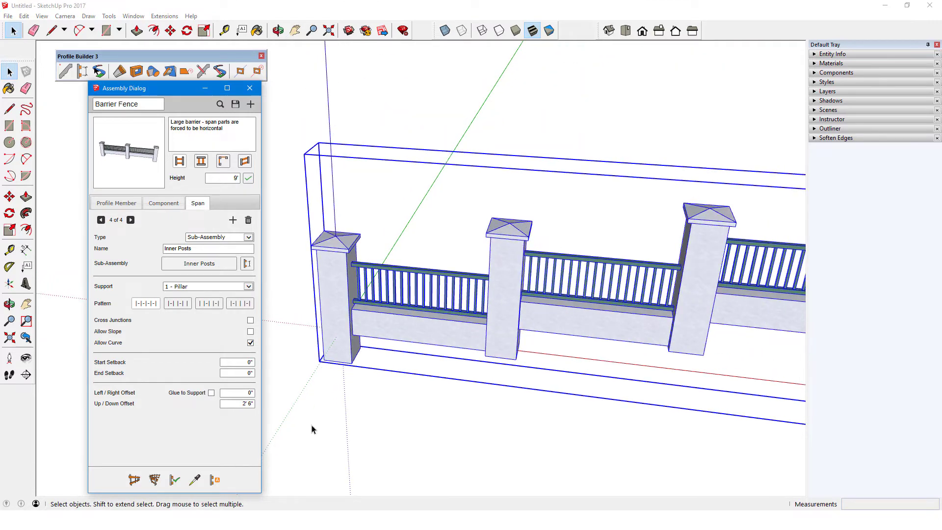
middle_drag(493, 333, 549, 308)
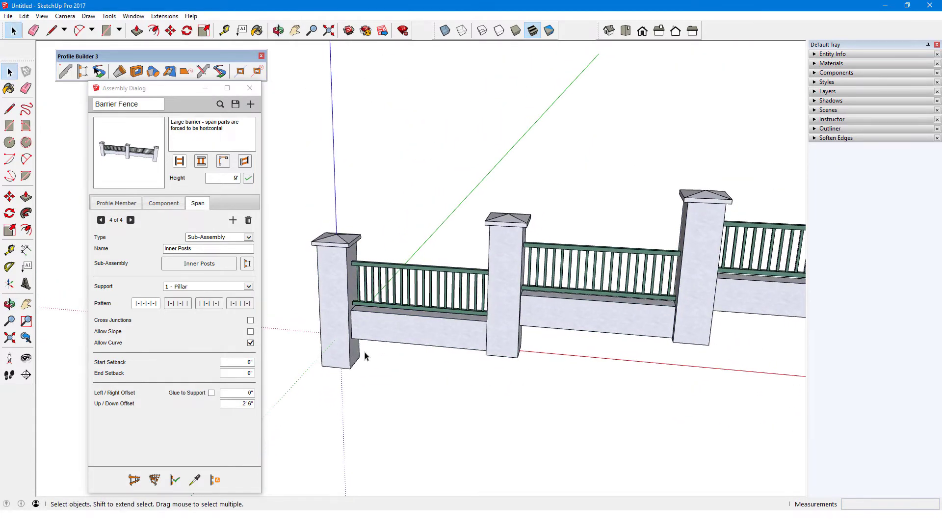
Allow slope on the Barrier Fence's Inner Posts span, apply it to the fence in the model, and open the span's sub-assembly.
click(250, 332)
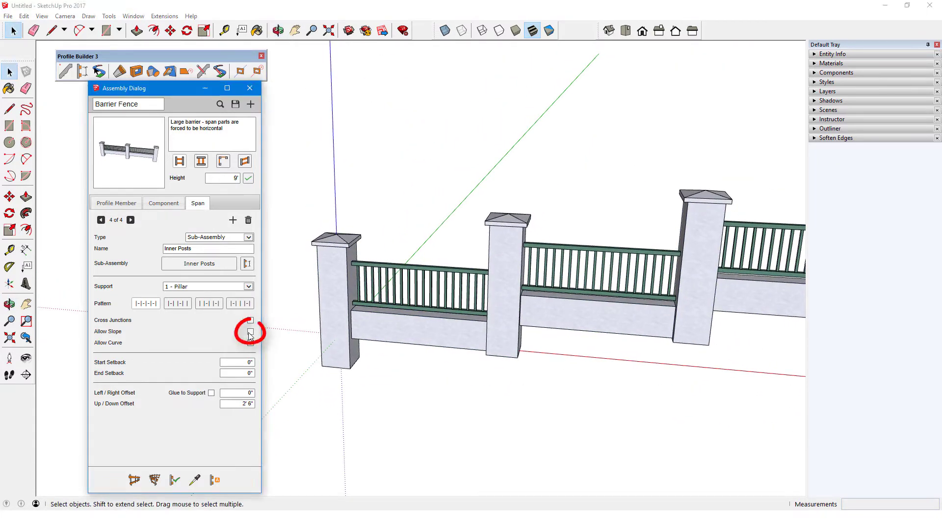
click(327, 325)
click(175, 479)
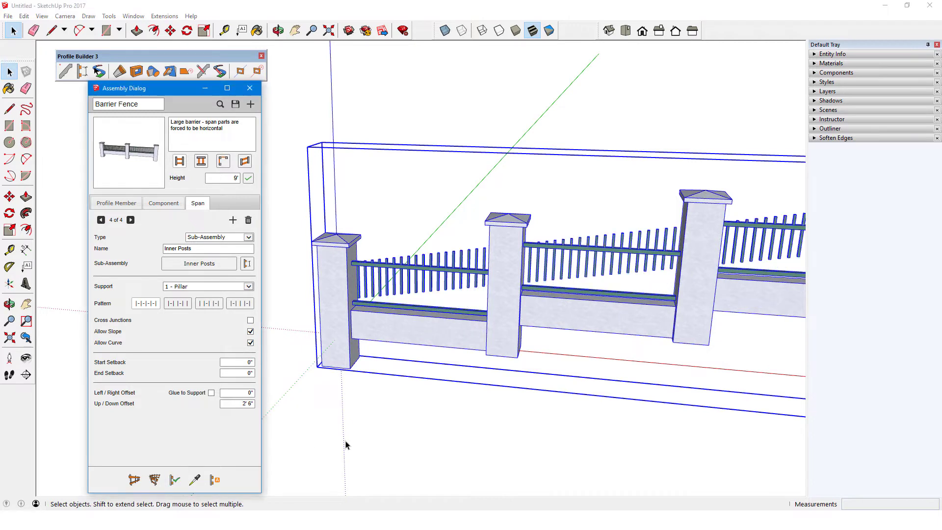
click(248, 264)
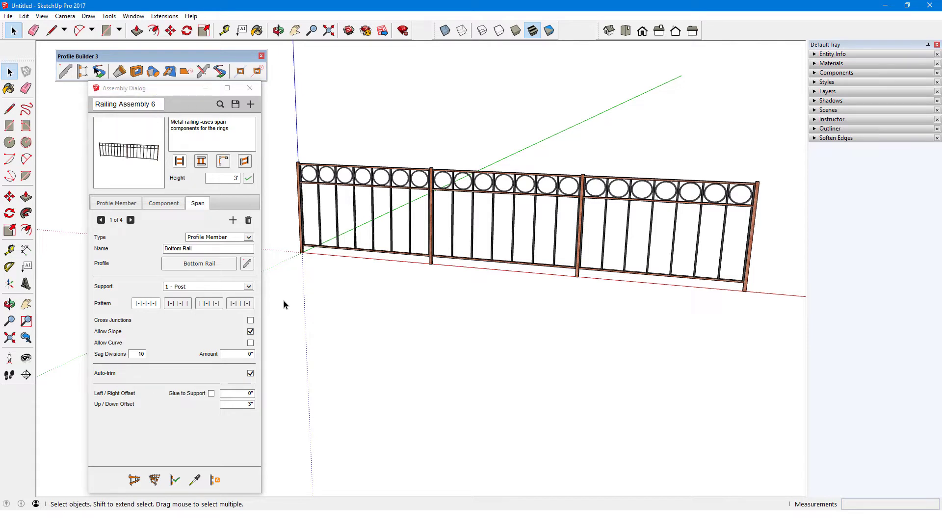
Open the Inner Posts and Rings sub-assembly from the third span of Railing Assembly 6.
click(130, 220)
click(130, 220)
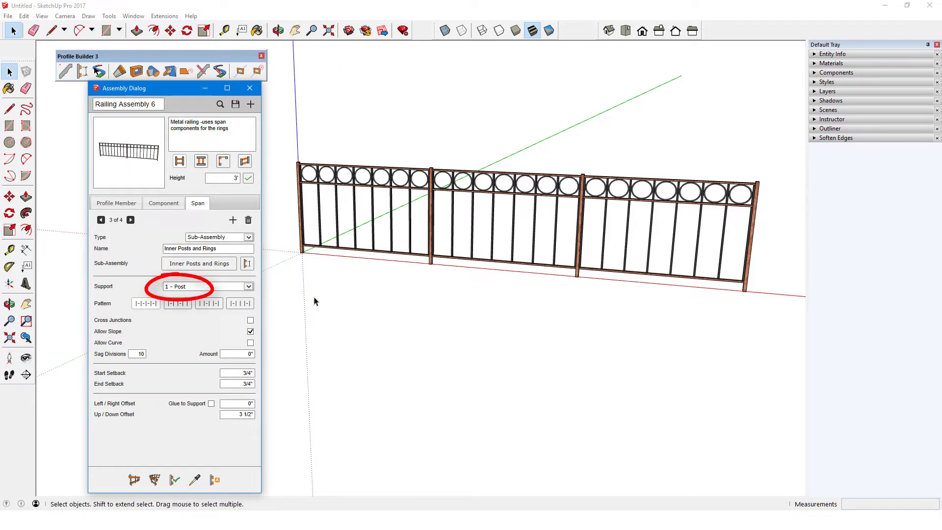
click(248, 264)
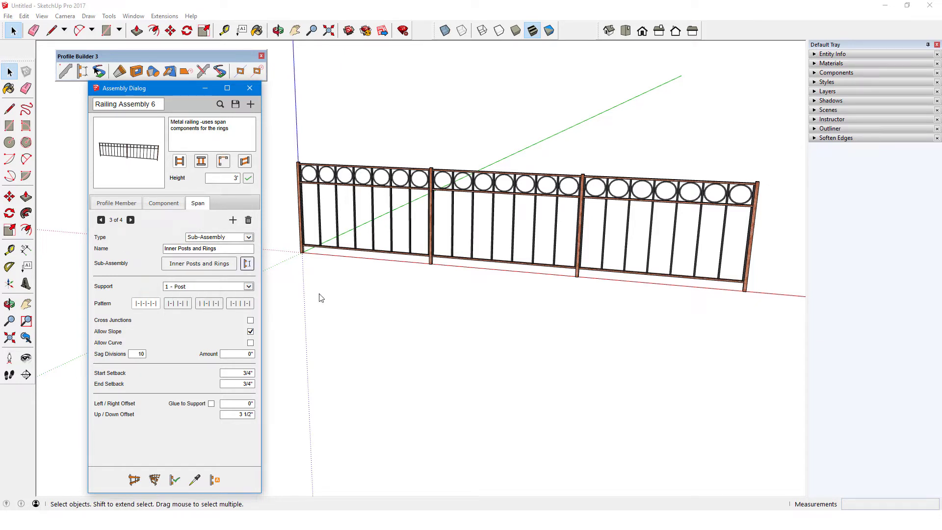
Build a short separate run of the Inner Posts and Rings sub-assembly in front of the railing and view its spans.
click(134, 479)
scroll(327, 260, up, 5)
click(292, 221)
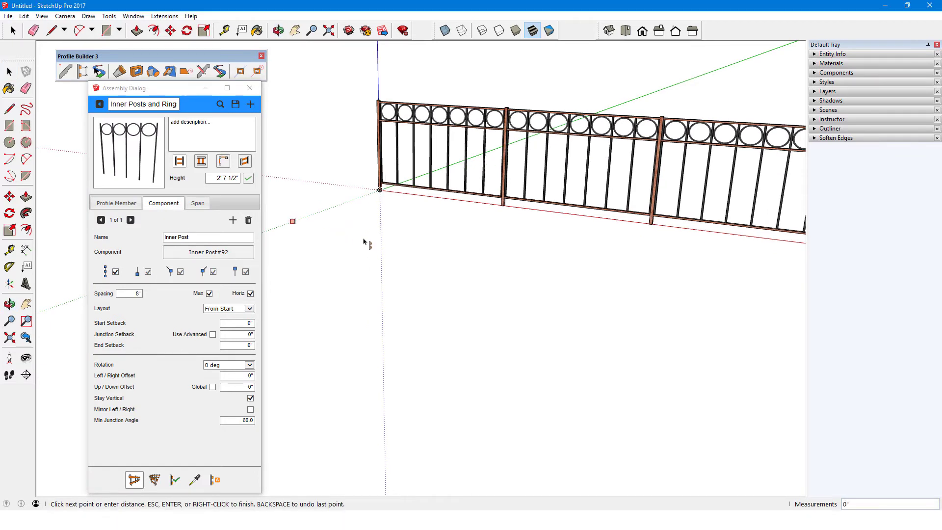
click(413, 245)
key(Return)
middle_drag(429, 261, 358, 275)
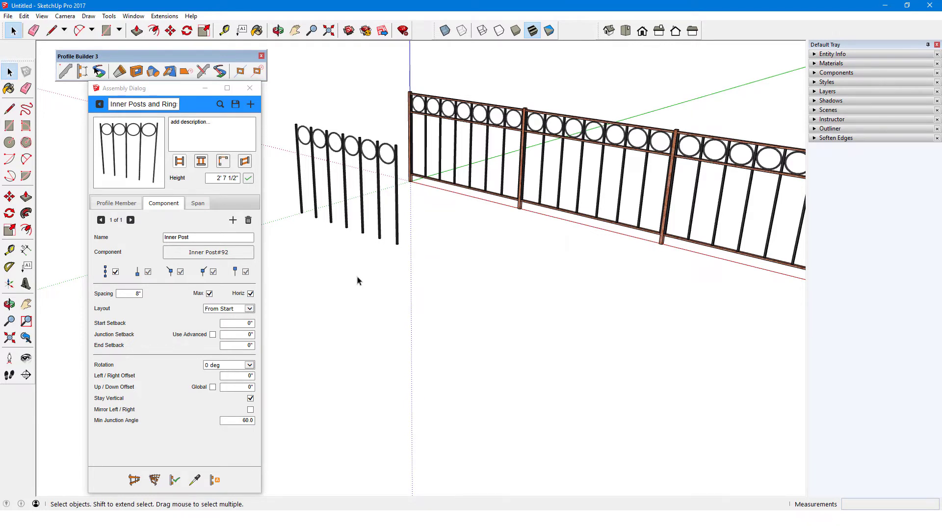
click(194, 202)
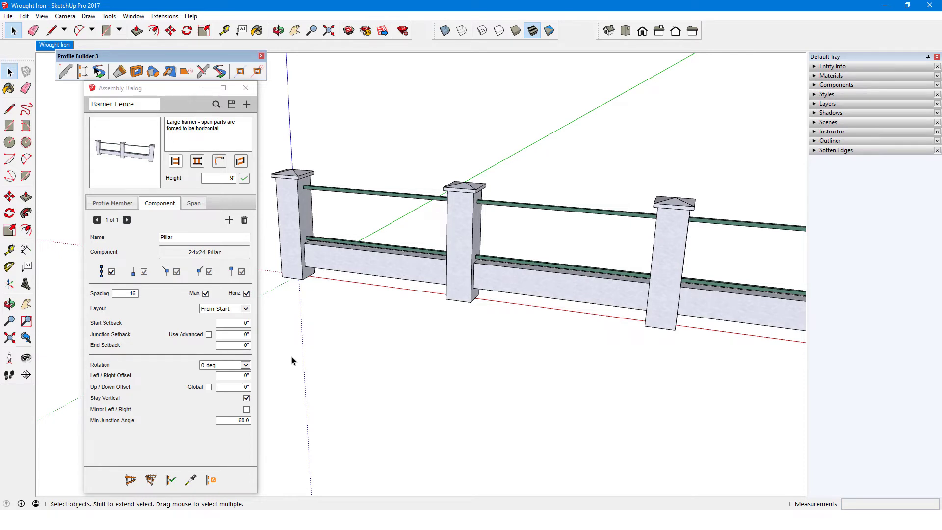
Enter the Barrier Fence group and examine the pillar components' origins from below, then leave the group.
scroll(279, 226, up, 5)
double_click(296, 238)
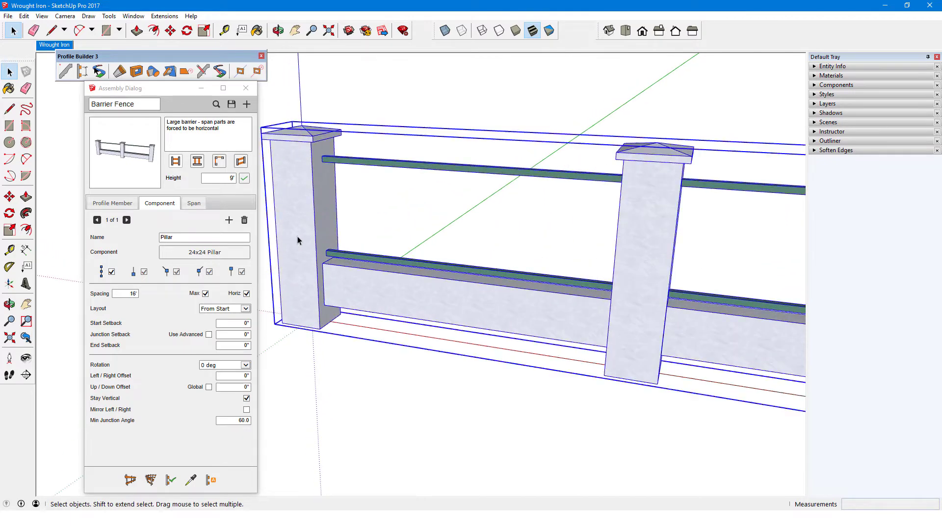
middle_drag(297, 236, 328, 152)
drag(327, 152, 322, 2)
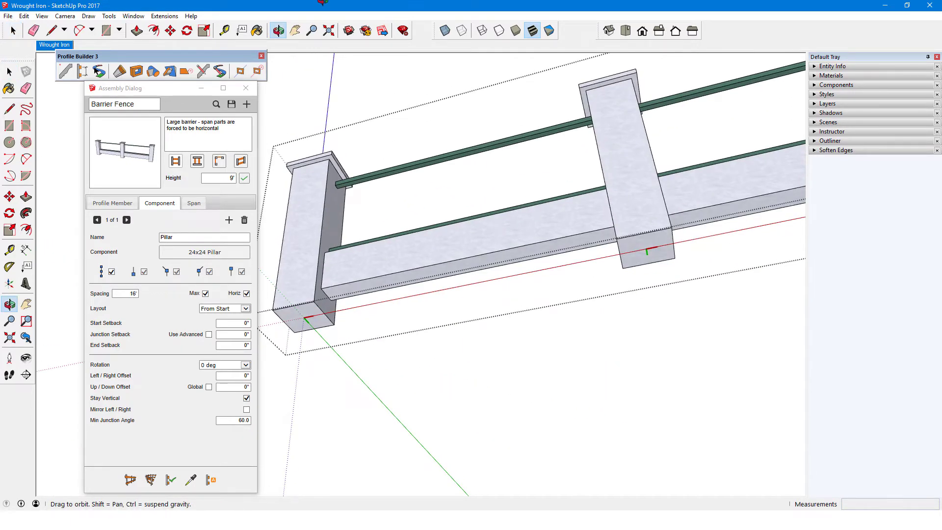
middle_drag(322, 2, 338, 262)
scroll(337, 262, down, 5)
key(Escape)
Review the Barrier Fence's spans from Bottom through to Top Rail.
click(195, 205)
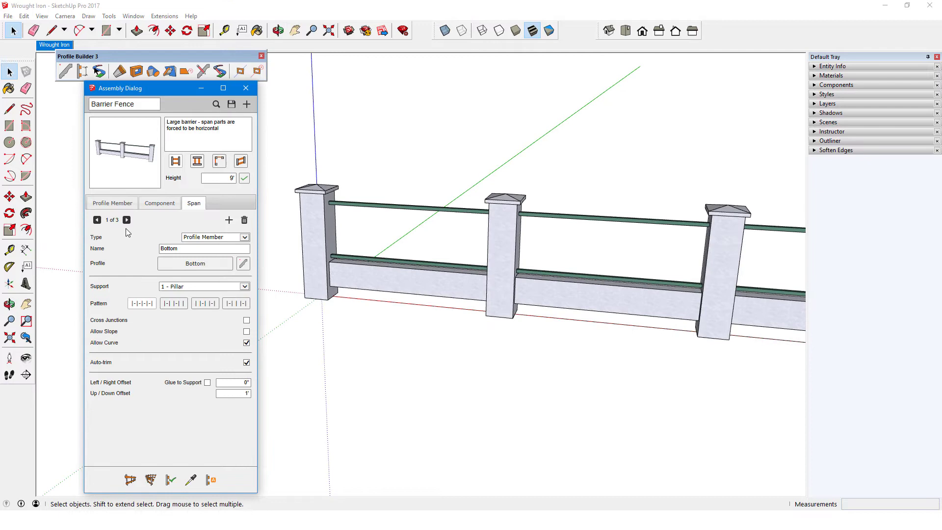
click(126, 220)
click(126, 220)
Show the Wrought Iron scene, copy the spire component about 2' 6" along the rail, and make the copy unique.
click(52, 45)
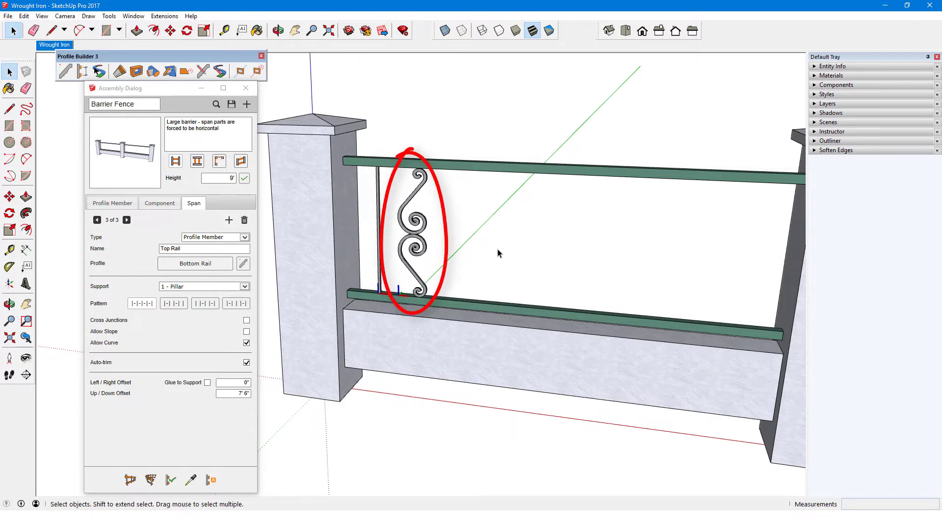
click(424, 234)
key(m)
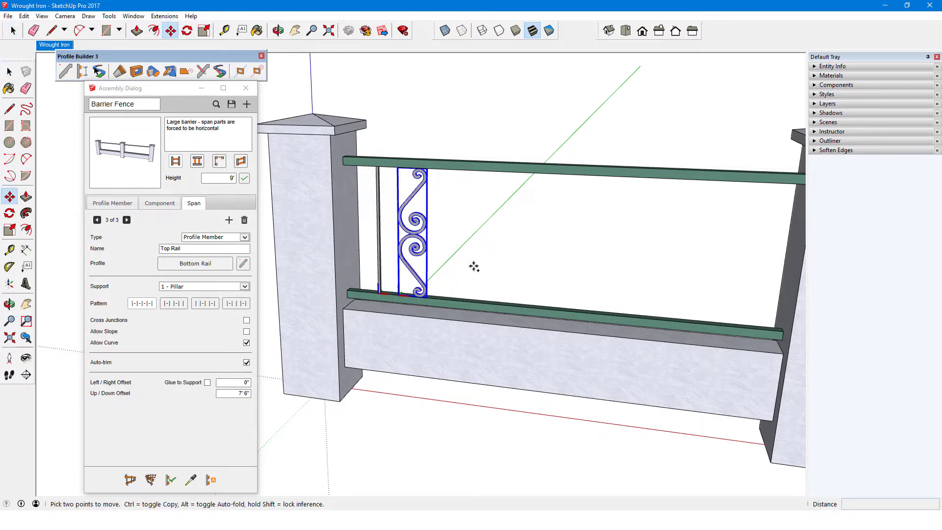
click(474, 266)
key(ctrl)
click(510, 269)
right_click(497, 236)
click(531, 259)
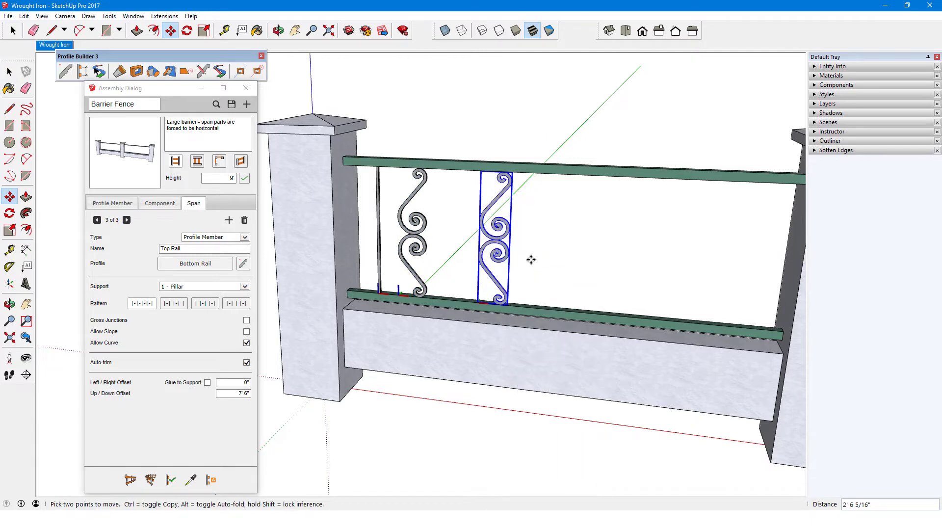
Flip all geometry inside the copied spire so its scrolls mirror the original, and close the component.
key(space)
double_click(498, 230)
key(ctrl+a)
right_click(499, 229)
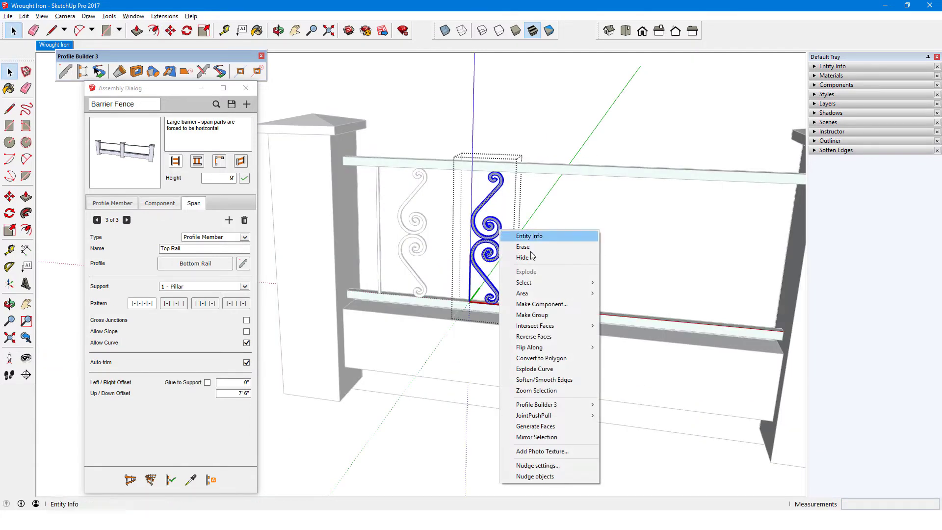
click(633, 347)
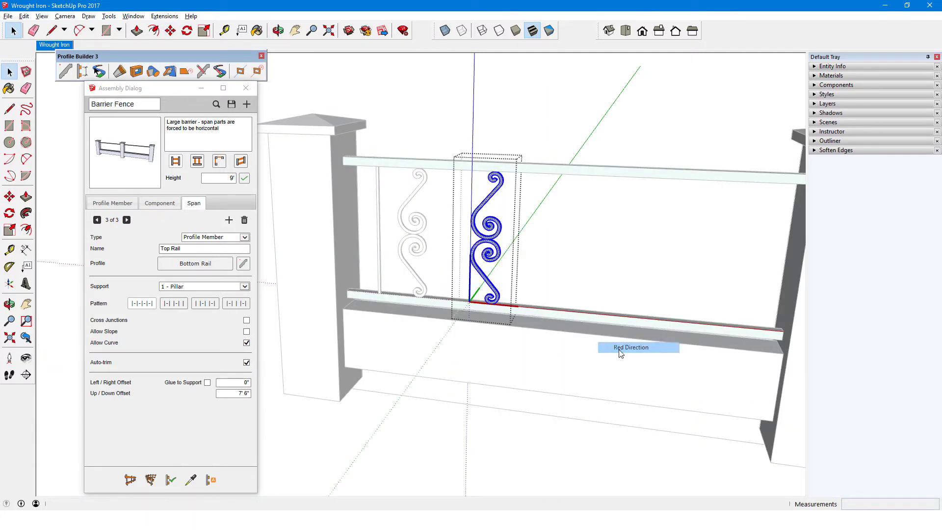
click(555, 141)
Create a new assembly named Wrought Iron.
click(246, 104)
click(151, 104)
text(Wrought Iron)
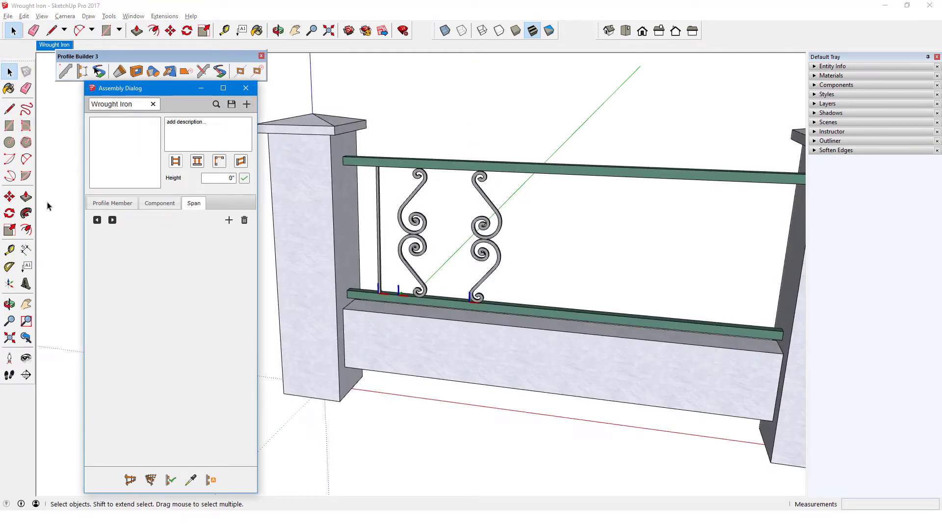
Add a component named Bar to the Wrought Iron assembly, using the vertical bar in the model, with 12" spacing.
click(160, 202)
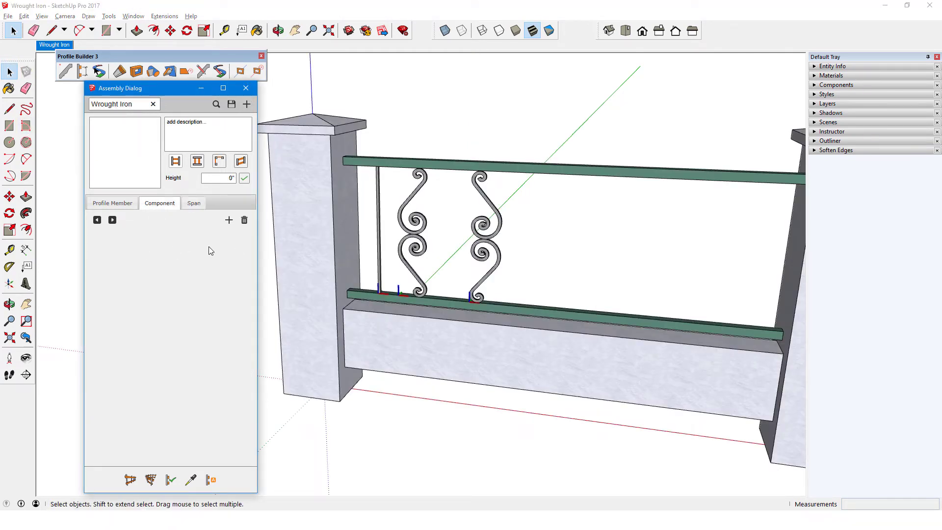
click(229, 219)
text(Bar)
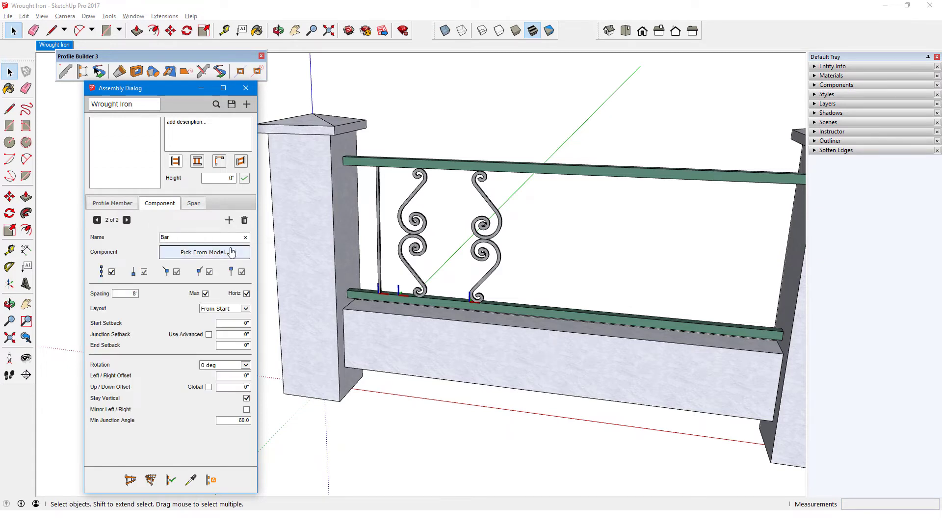
click(205, 252)
click(383, 245)
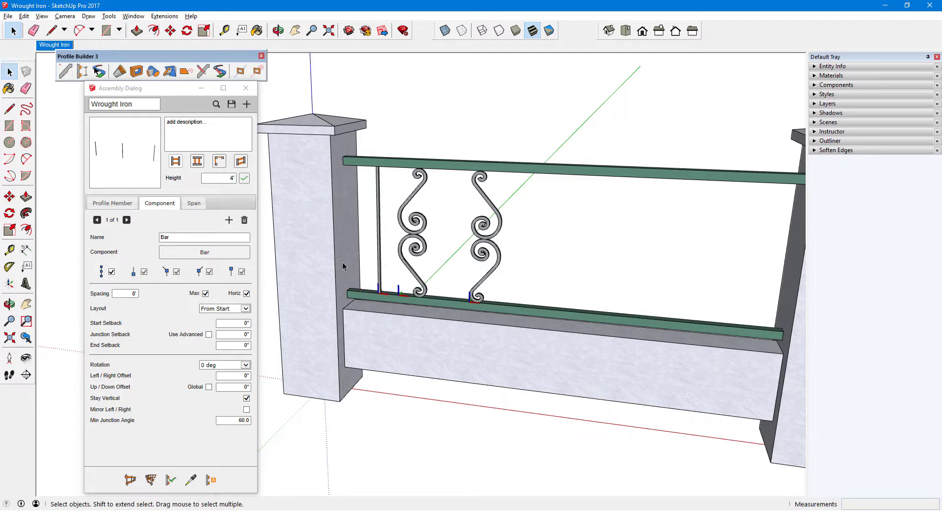
click(124, 293)
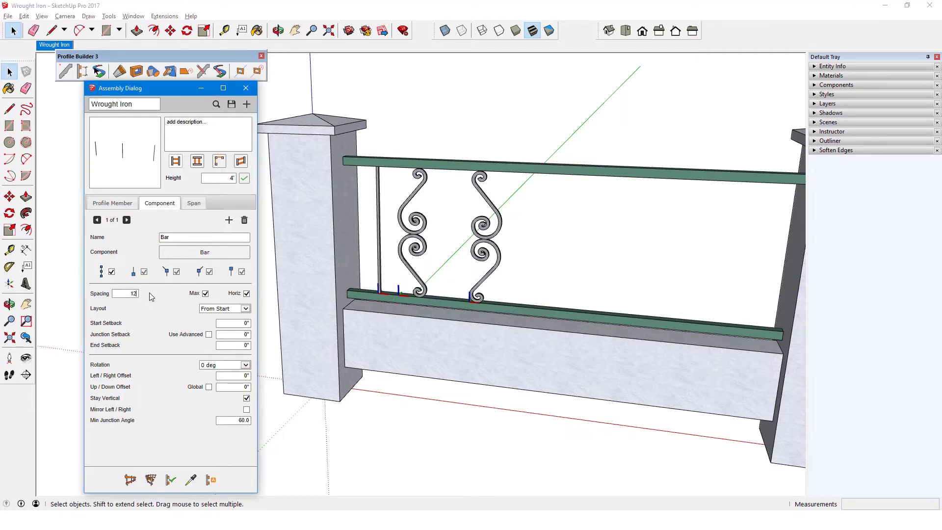
text(12)
key(Tab)
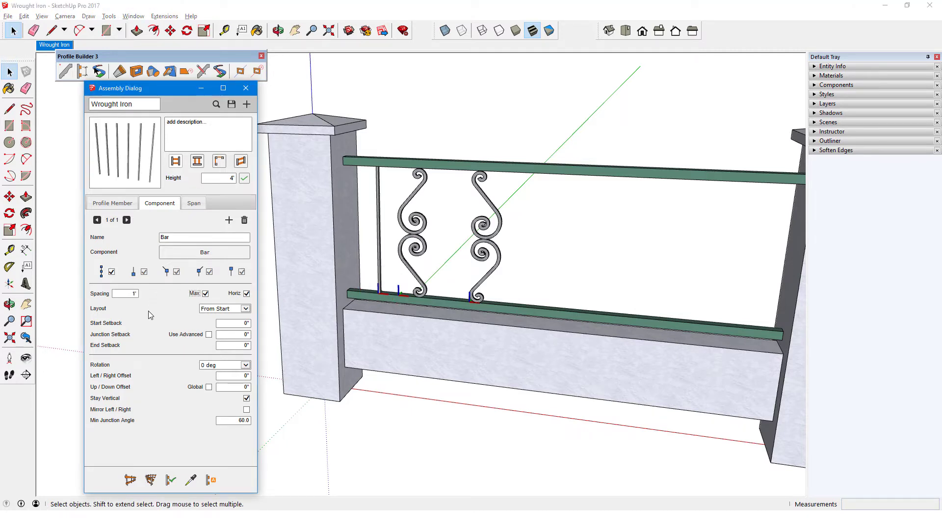
Add a component span named Spire 1 using the original spire, with the alternating pattern that starts in the first bay.
click(194, 203)
click(229, 220)
click(216, 237)
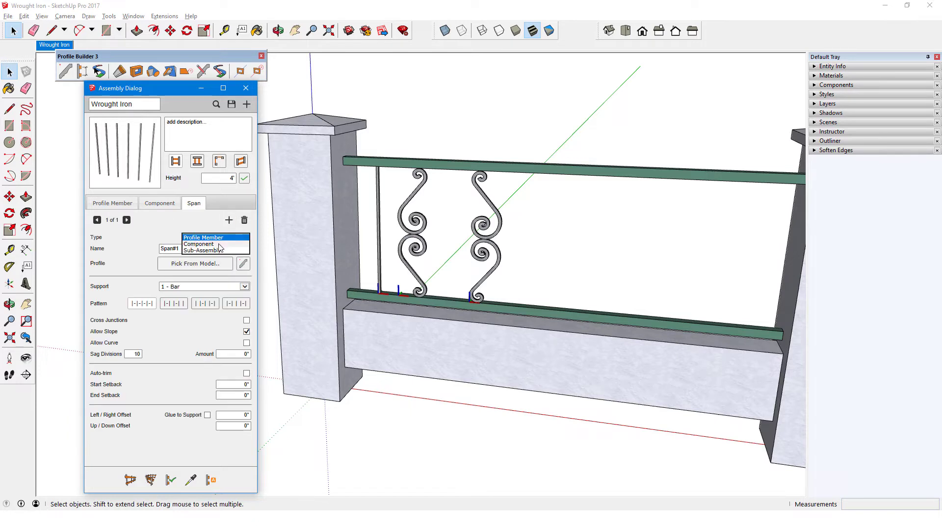
click(216, 248)
text(Spire 1)
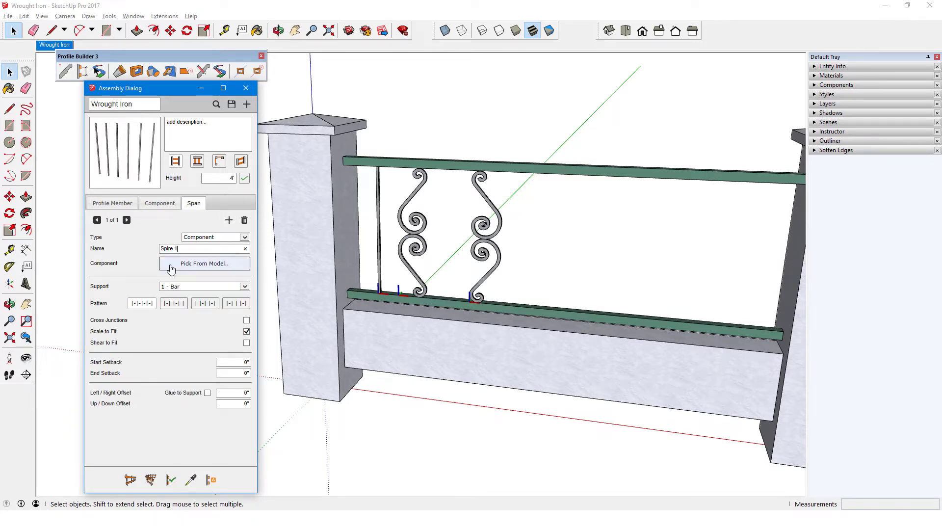
click(171, 269)
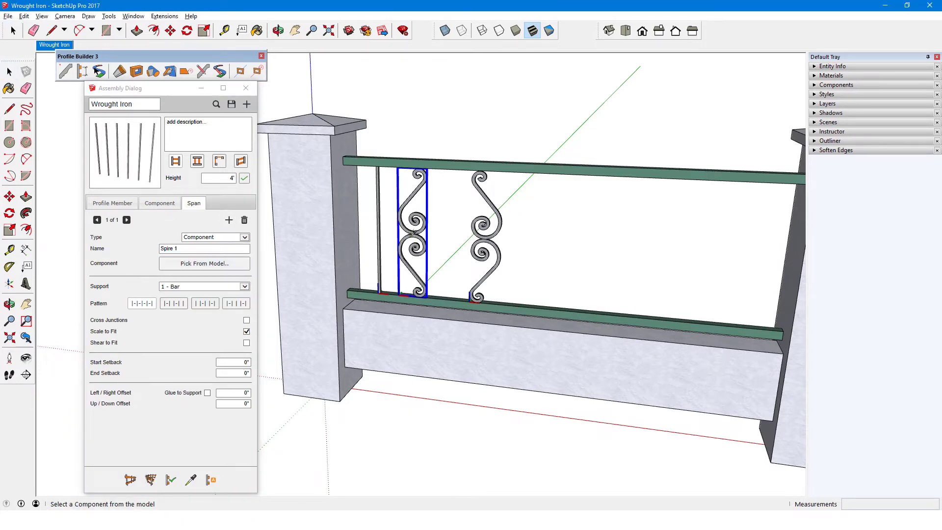
click(416, 241)
click(174, 303)
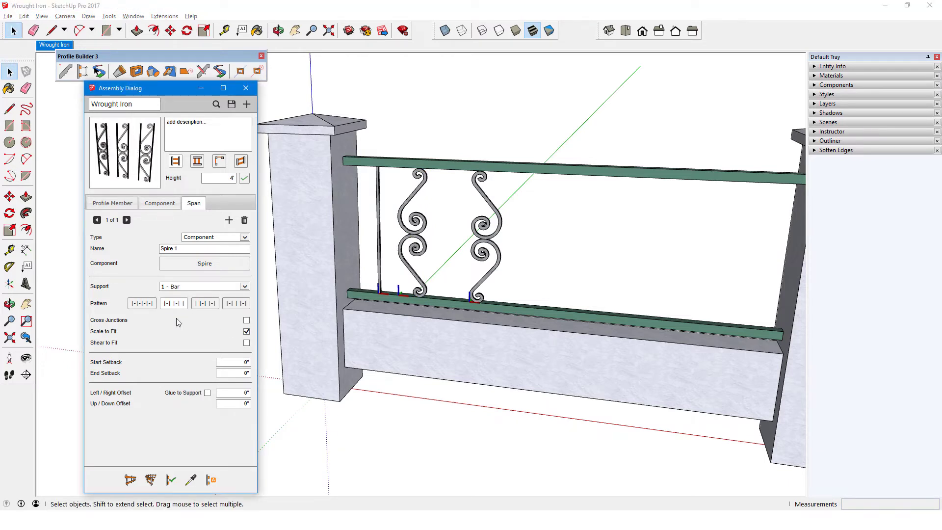
Add a second span named Spire 2 using the mirrored spire, with the alternating pattern that starts in the second bay.
click(231, 223)
drag(189, 249, 143, 249)
text(Spire 2)
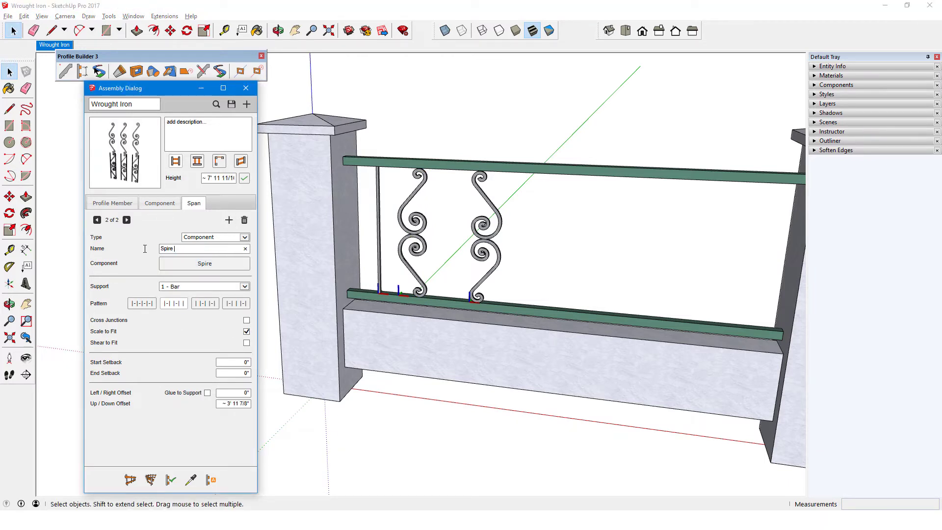
click(187, 264)
click(486, 231)
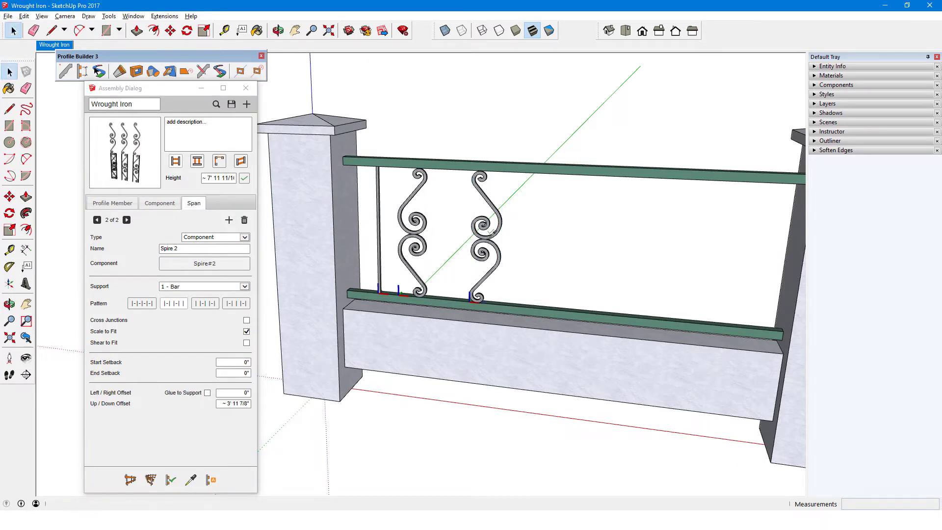
click(205, 303)
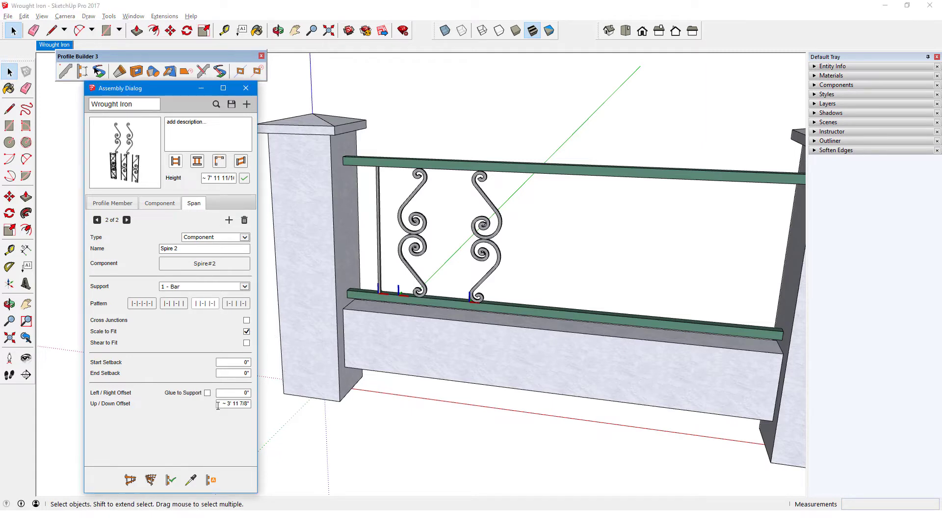
Set the Spire 2 span's up/down offset to 0".
drag(219, 403, 274, 402)
text(0)
key(Return)
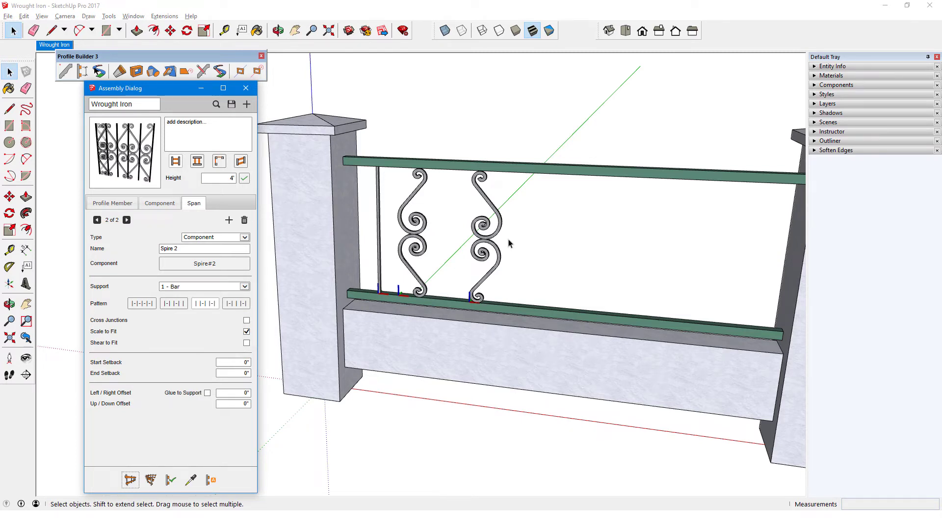
Delete the two loose spires and the loose bar from between the fence rails.
click(494, 233)
key(Delete)
click(413, 237)
key(Delete)
click(379, 234)
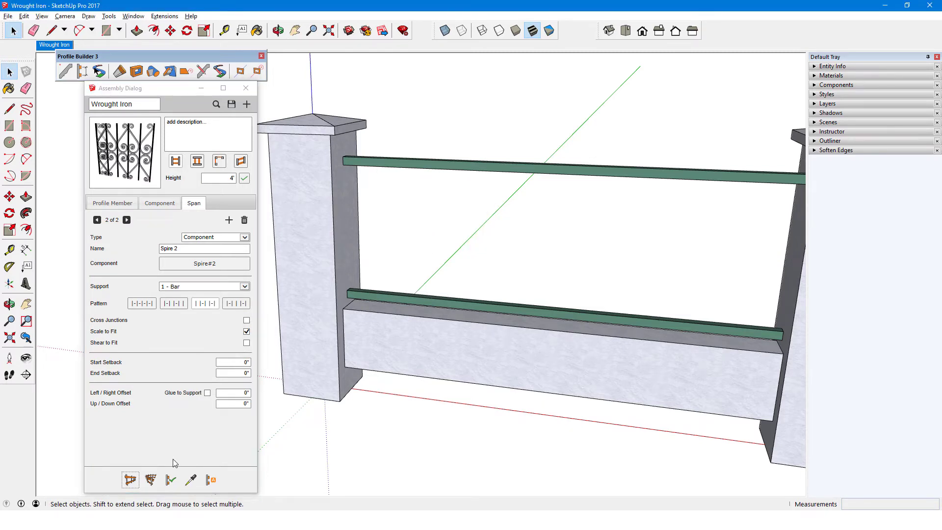
Build a test run of the Wrought Iron assembly along the fence's lower rail, starting at the first pillar.
click(130, 479)
click(347, 292)
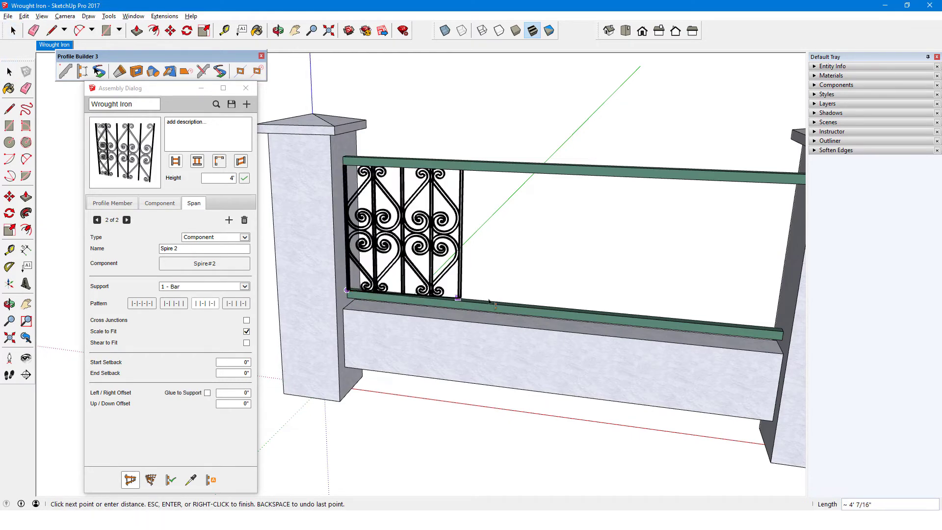
click(540, 305)
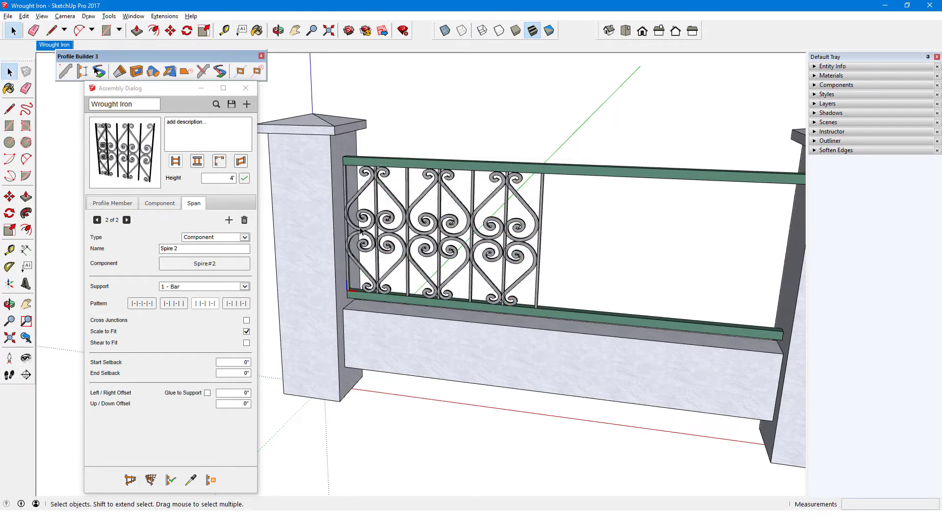
Set the start setback of both the Spire 1 and Spire 2 spans to 7/8" and apply the assembly to the wrought iron test run.
scroll(360, 231, up, 3)
click(97, 220)
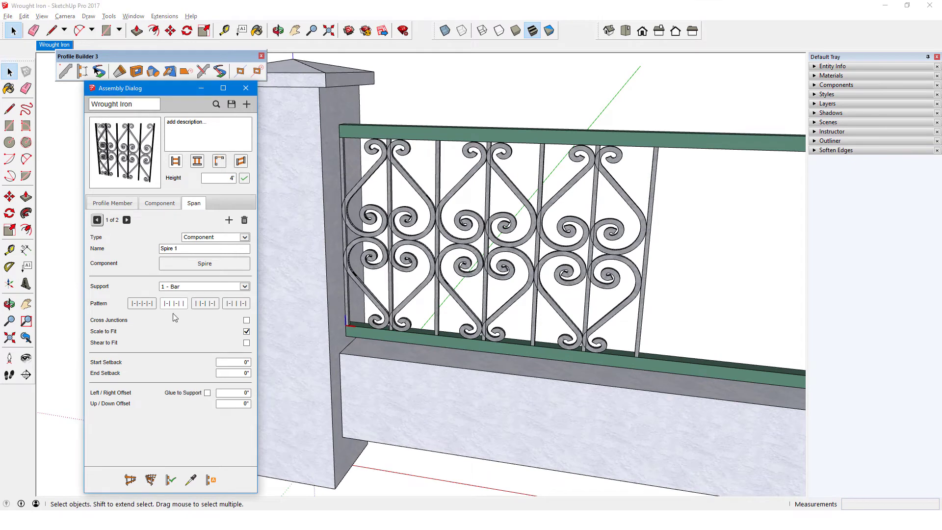
mouse_move(238, 373)
mouse_down()
mouse_move(257, 373)
mouse_move(253, 363)
mouse_up()
text(7/8)
click(126, 220)
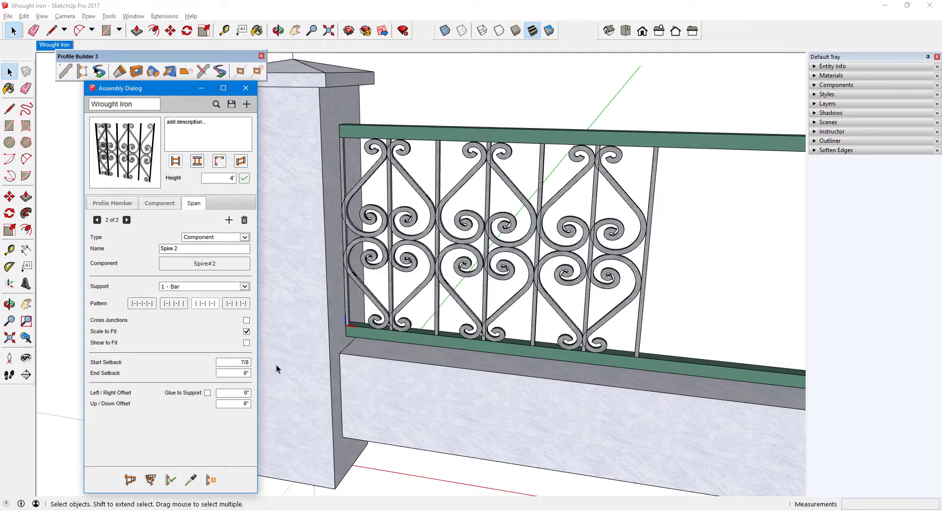
click(406, 302)
click(170, 480)
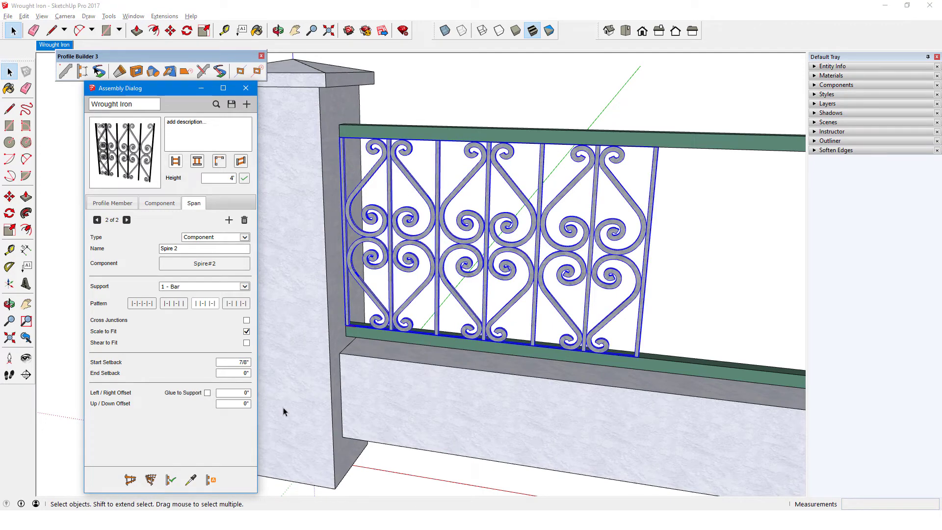
Load the Barrier Fence assembly from the fence in the model without saving the current Wrought Iron assembly.
scroll(291, 244, down, 6)
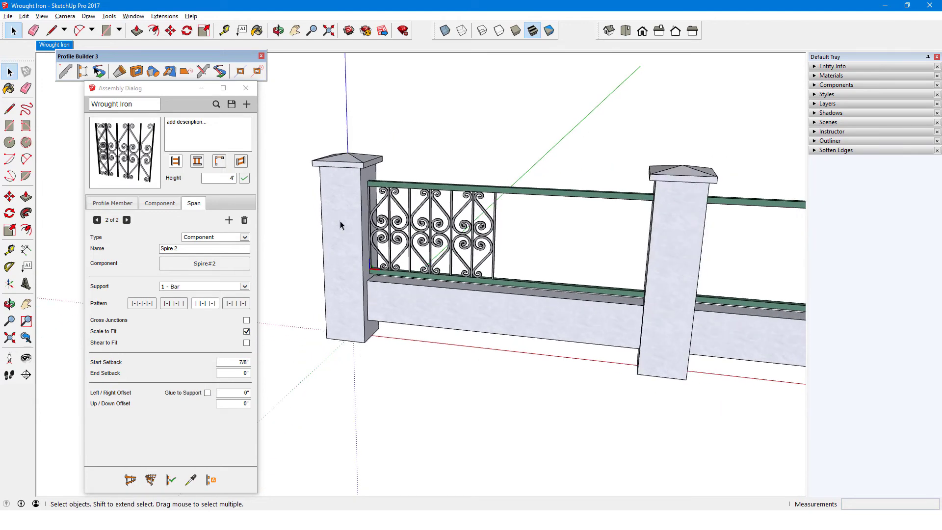
scroll(341, 225, down, 2)
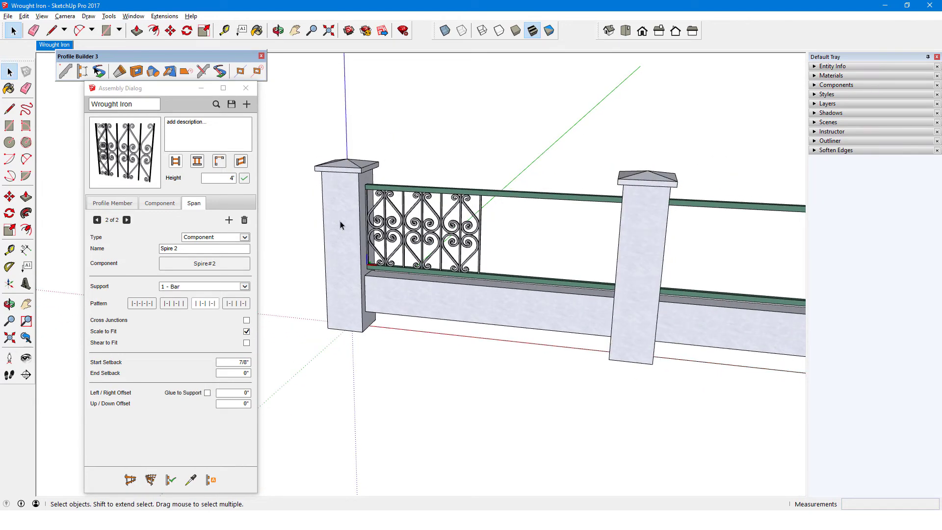
click(190, 479)
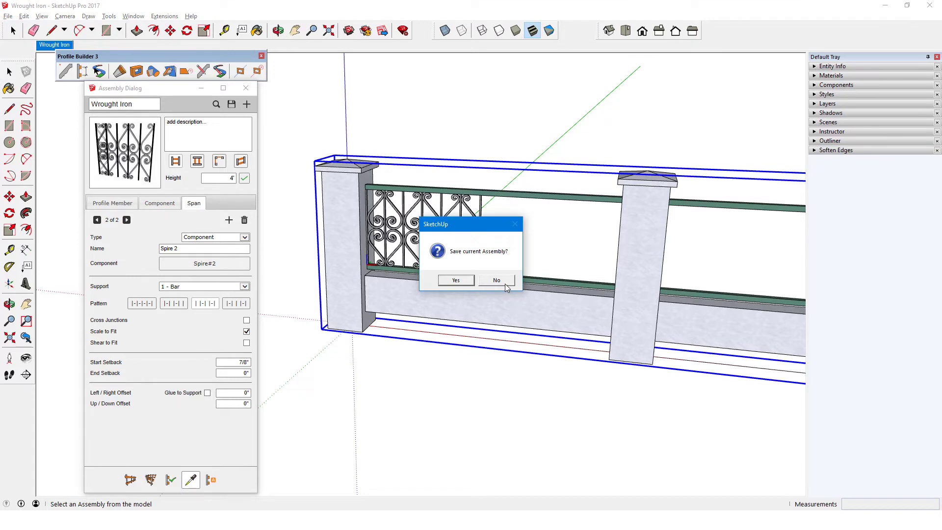
click(496, 280)
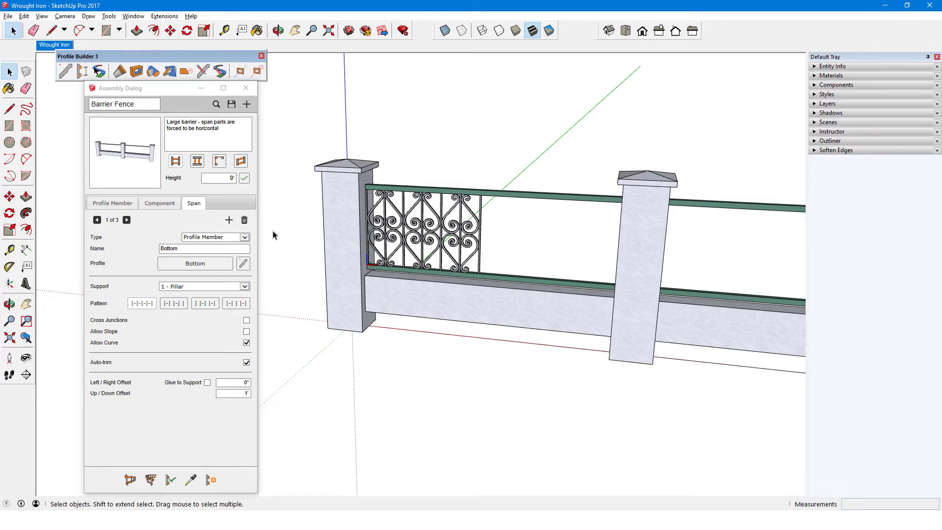
Add a Sub-Assembly span named Wrought Iron to the Barrier Fence, picking the wrought iron test run from the model.
click(229, 220)
click(244, 236)
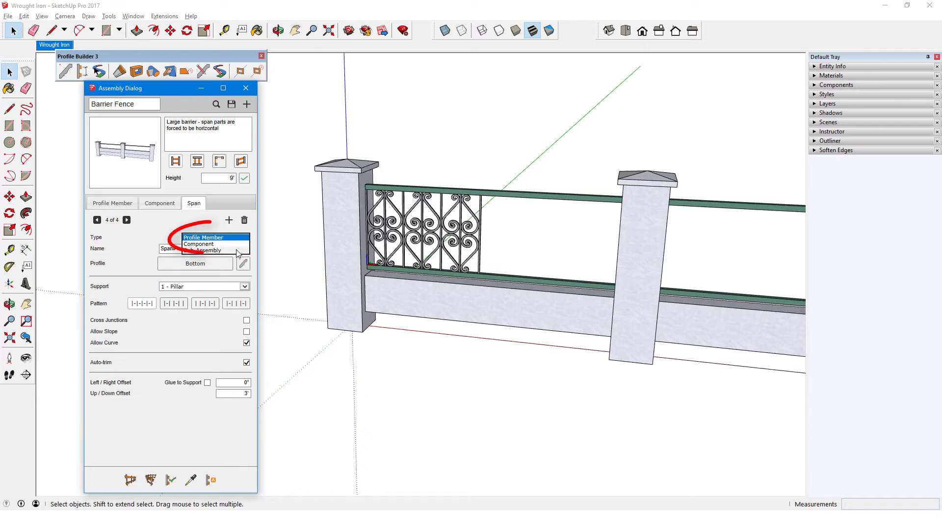
click(216, 251)
key(Tab)
text(W)
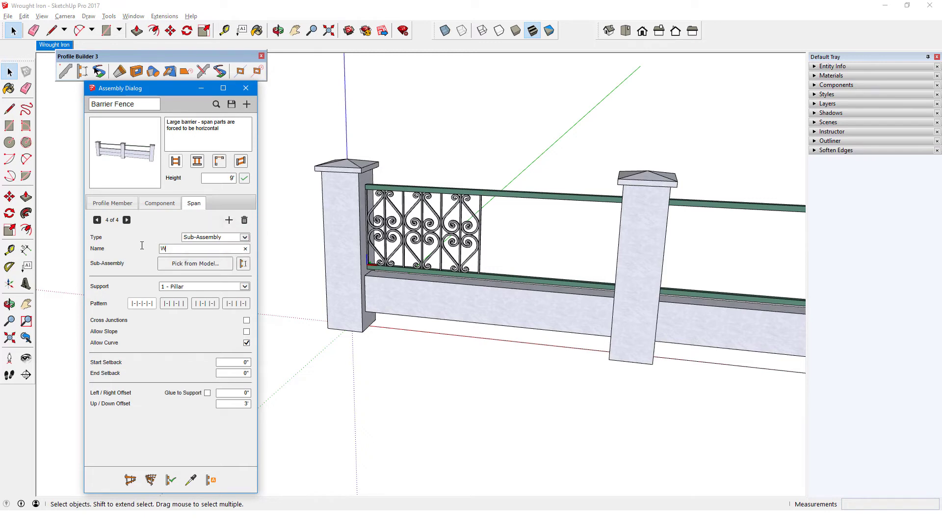
click(195, 263)
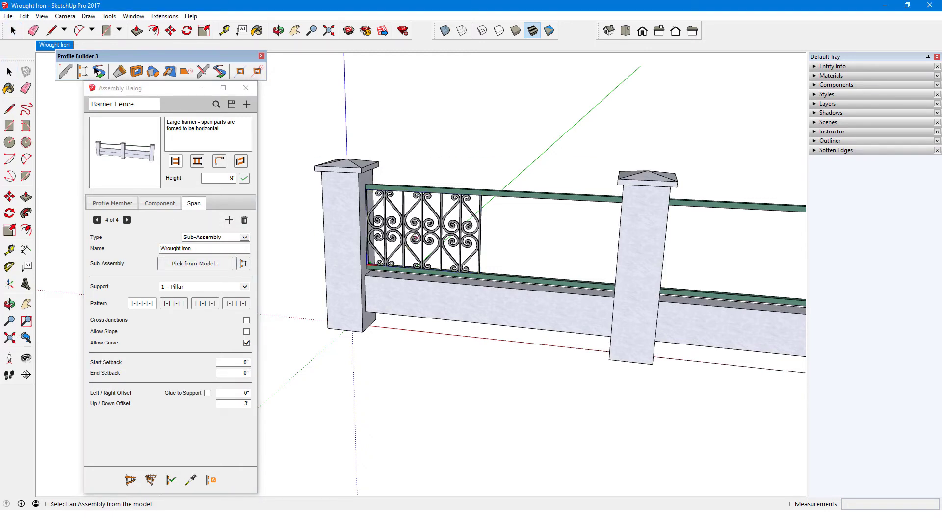
click(486, 259)
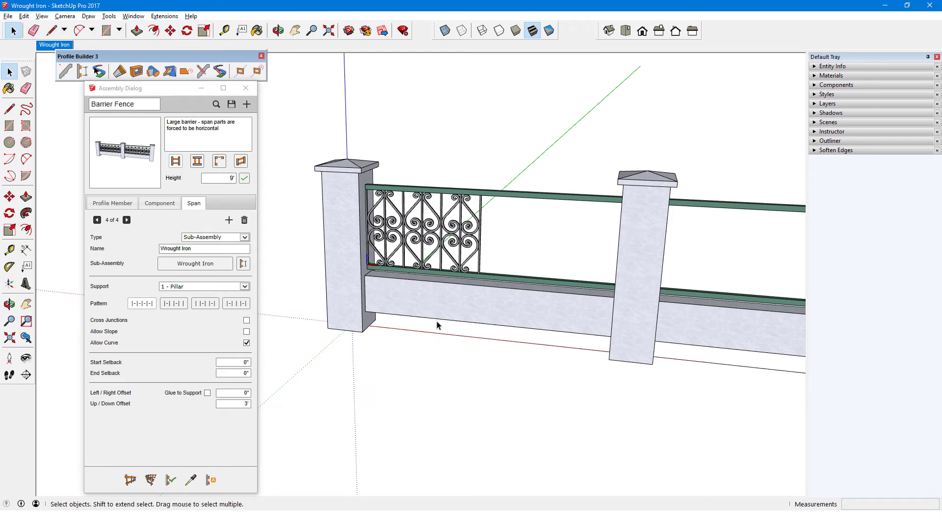
Delete the wrought iron test run and apply the Barrier Fence assembly to the existing fence.
click(433, 254)
key(Delete)
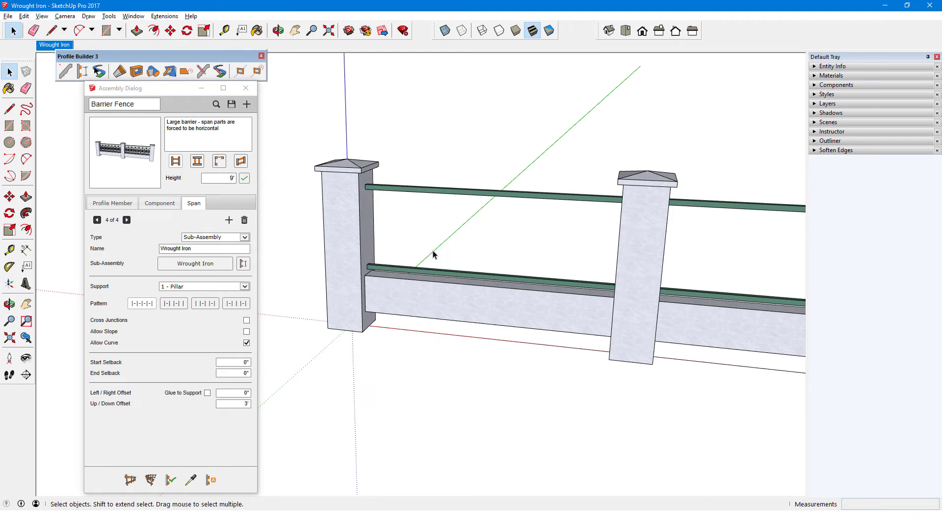
click(432, 305)
click(170, 481)
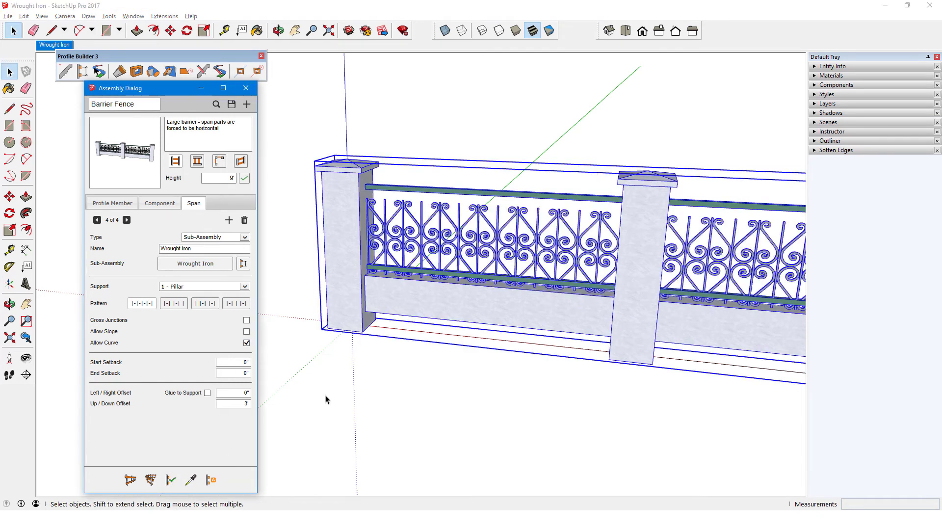
Turn on X-ray display and measure from the midpoint of the first pillar's front base edge to its corner.
click(445, 136)
click(444, 34)
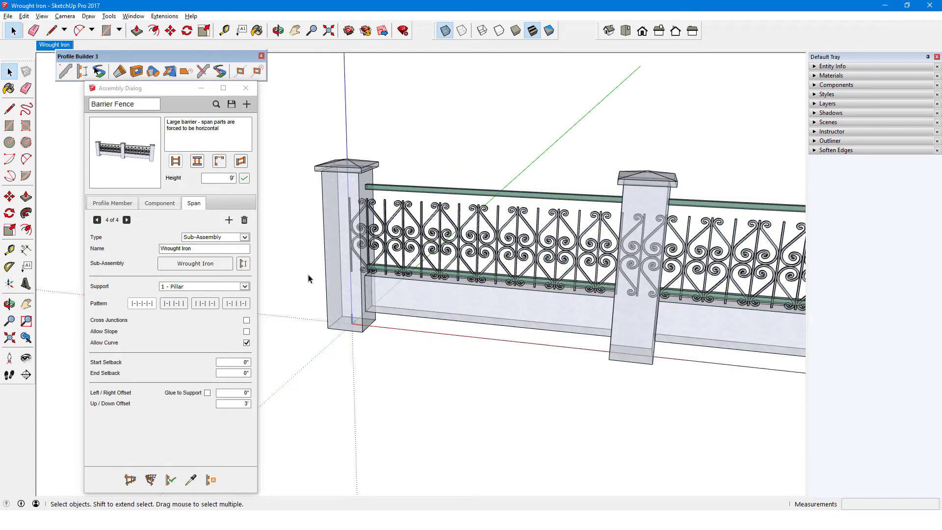
scroll(316, 260, up, 3)
mouse_move(315, 261)
middle_down()
mouse_move(326, 254)
mouse_move(332, 266)
middle_up()
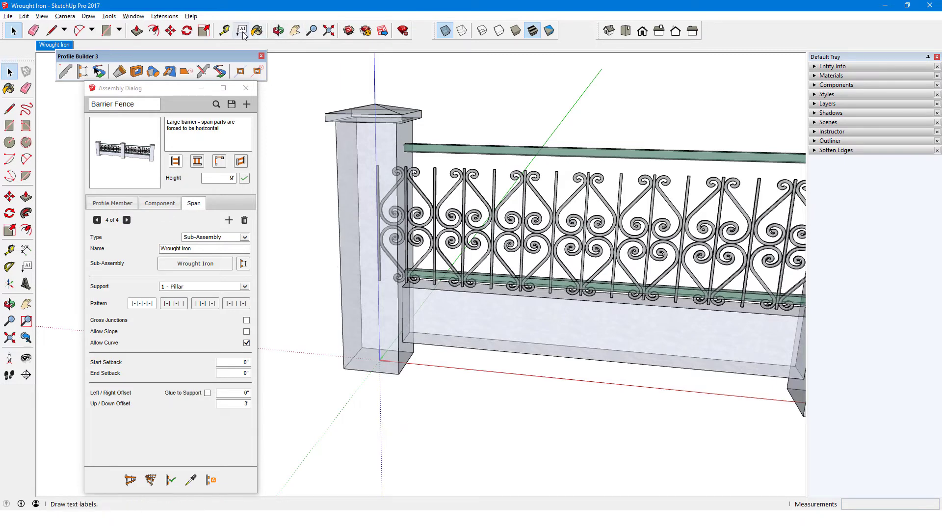
click(224, 30)
click(377, 364)
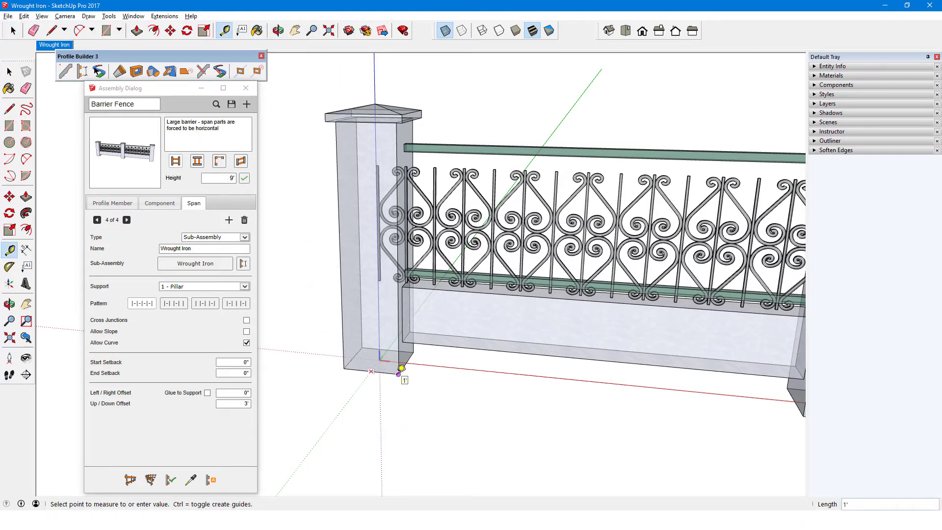
click(401, 368)
Set the Wrought Iron span's start setback to 1' 3" and its end setback to 1' 3 7/8".
double_click(237, 360)
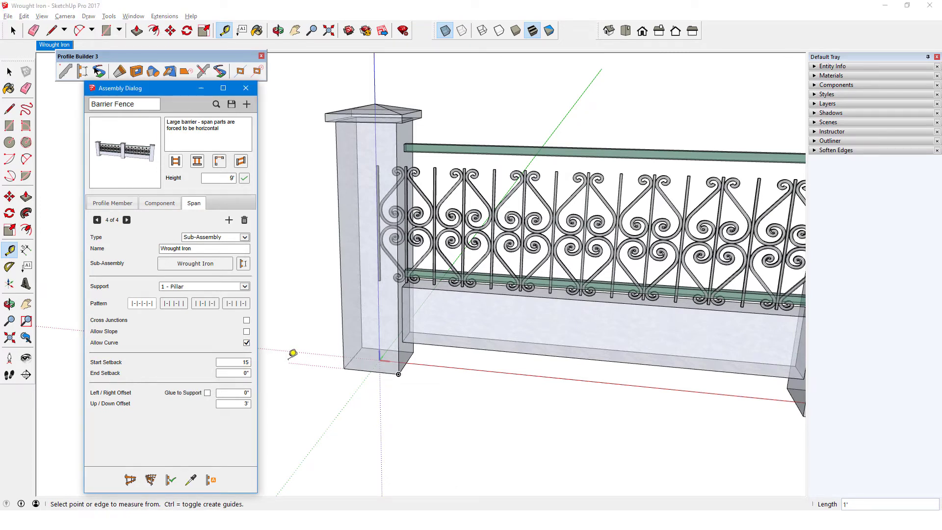
key(Tab)
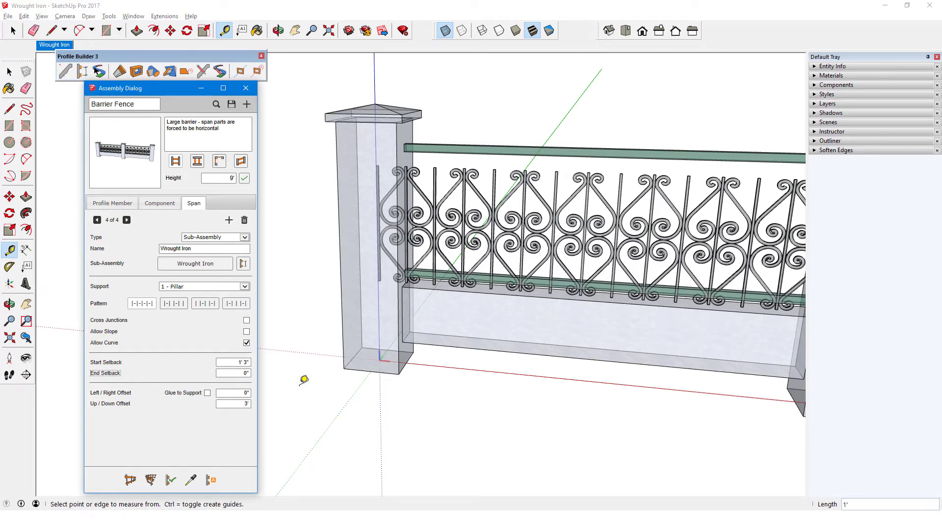
key(Tab)
text(15.87)
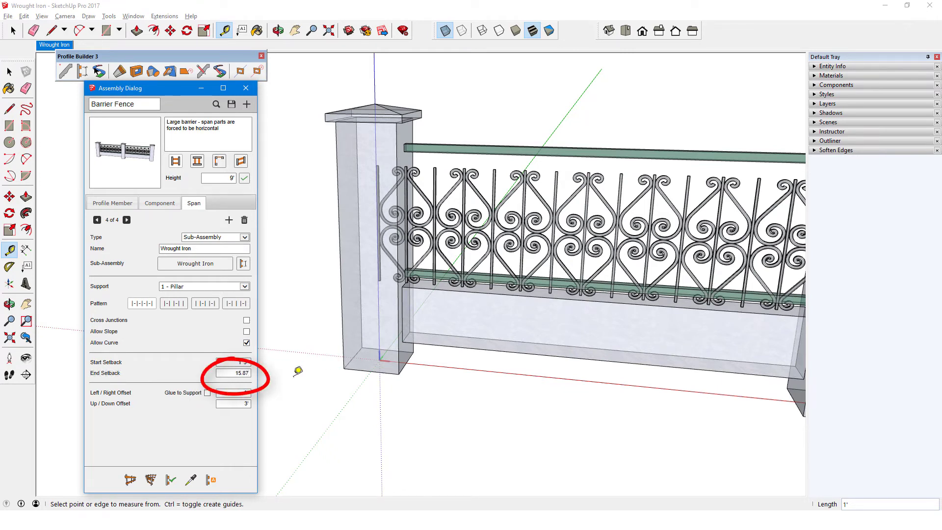
text(5)
key(Tab)
click(309, 150)
key(space)
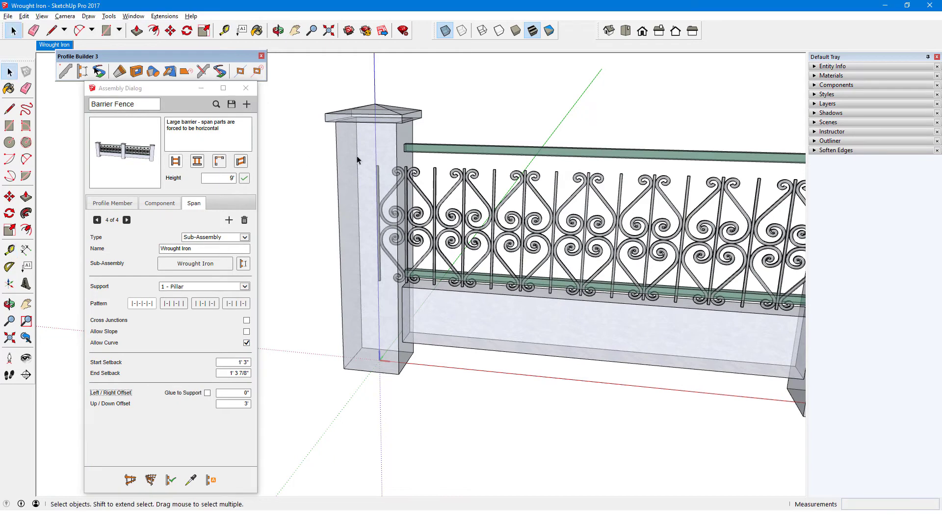
Apply the Barrier Fence assembly with the new setbacks to the fence and turn off X-ray display.
click(357, 160)
click(170, 480)
click(448, 30)
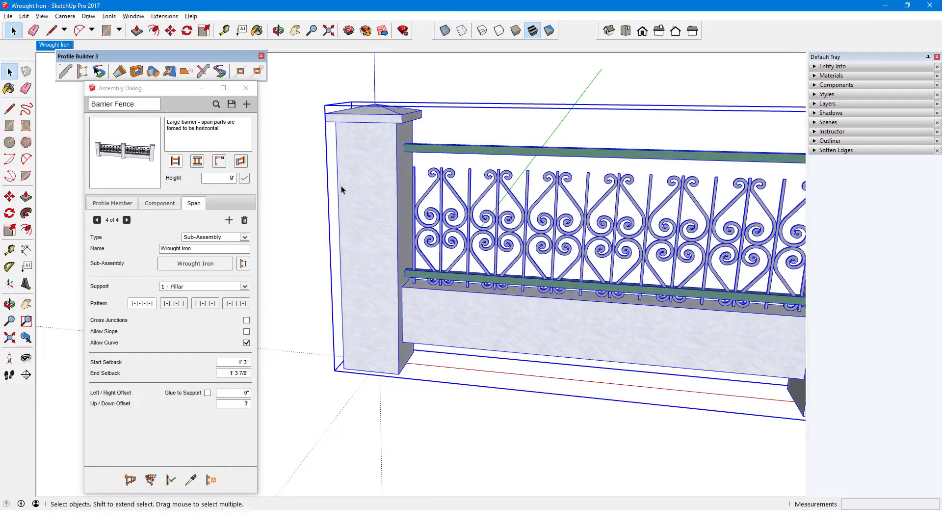
middle_drag(304, 219, 335, 223)
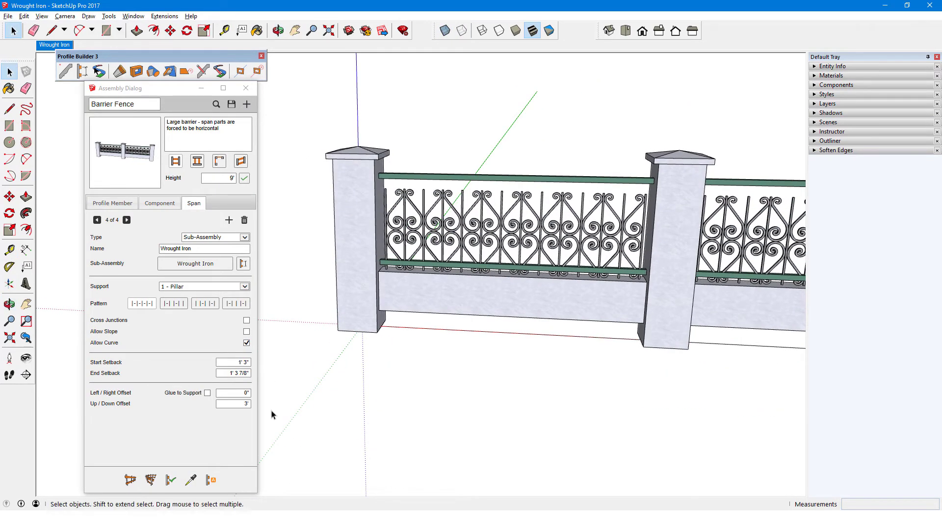
Set the Wrought Iron span's up/down offset to 3' 6" and its left/right offset to 7/16".
double_click(231, 404)
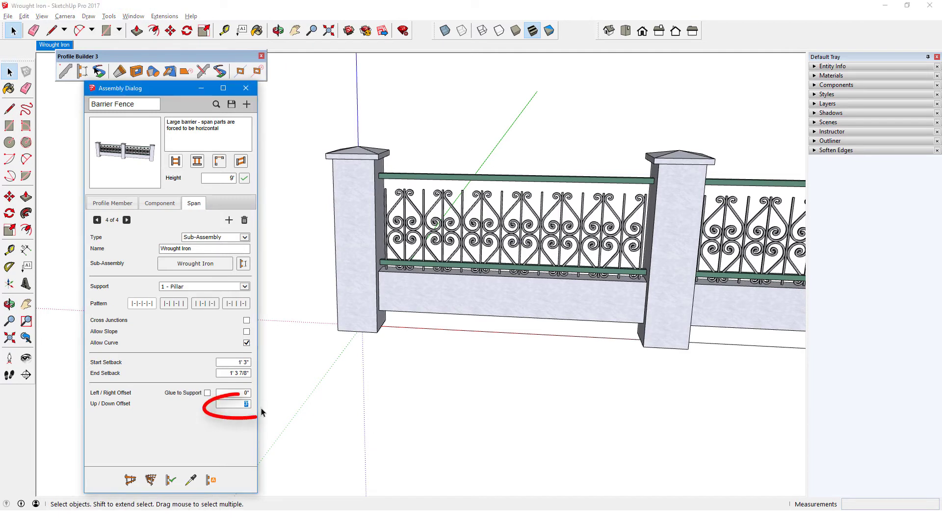
text(3.5)
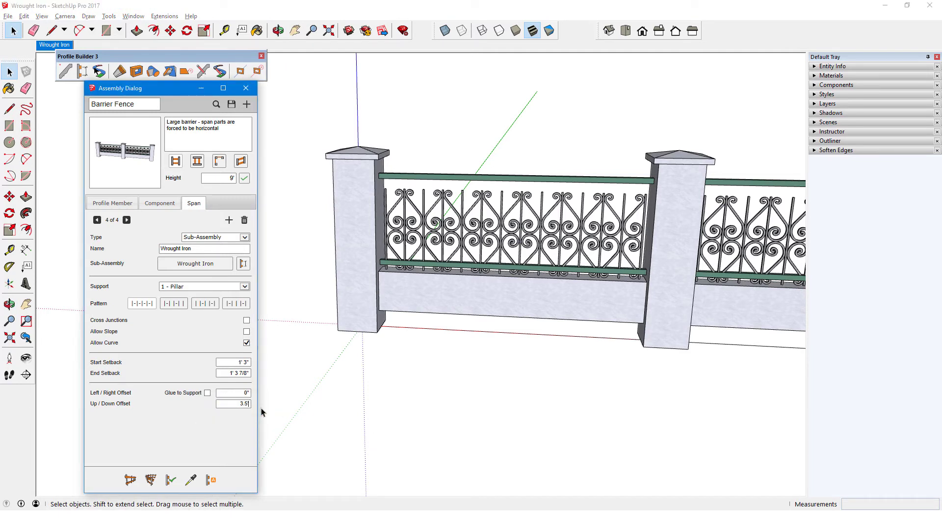
key(Return)
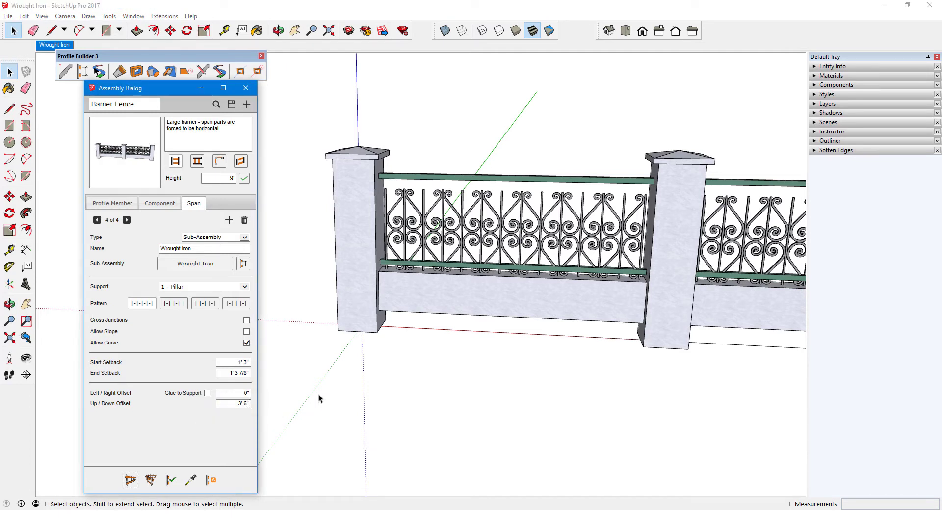
click(245, 392)
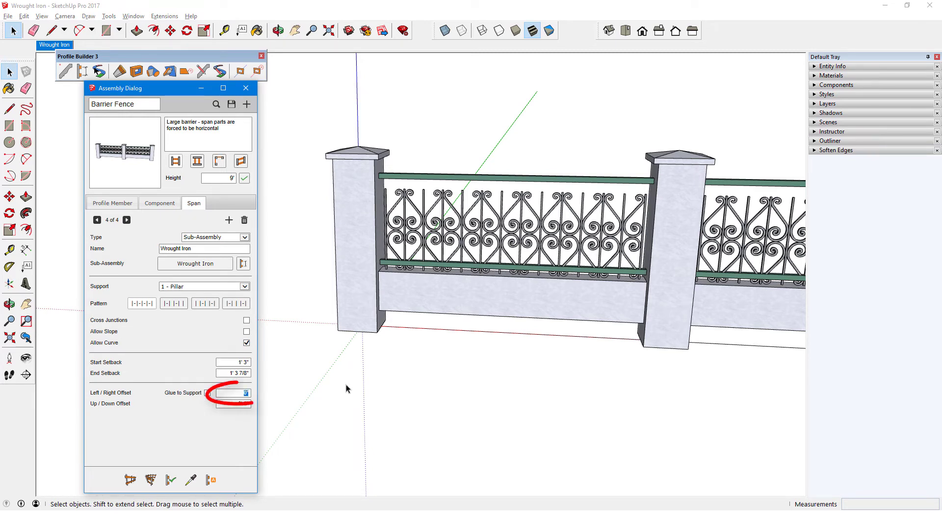
text(7/16)
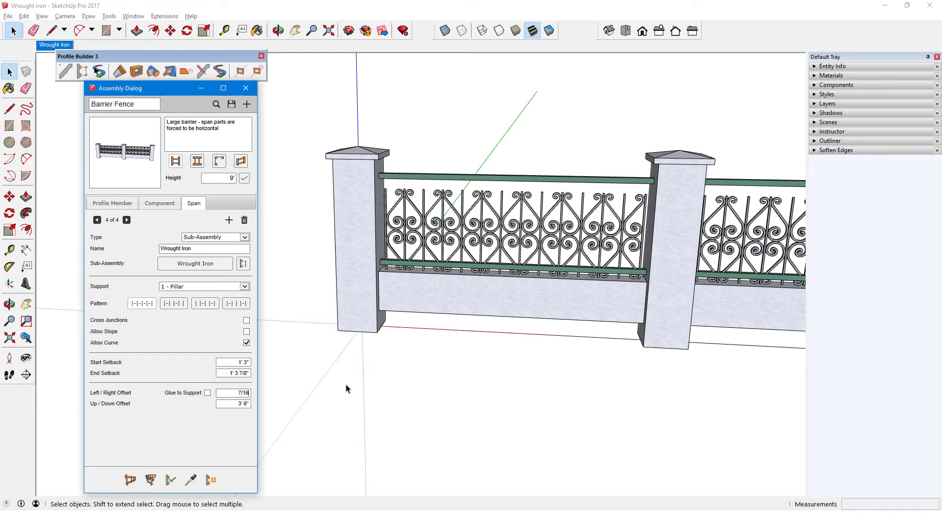
Apply the new Wrought Iron span offsets to the fence and inspect the ironwork between the rails up close.
click(352, 309)
click(170, 480)
middle_drag(333, 363, 299, 382)
click(304, 385)
scroll(388, 244, up, 3)
middle_drag(388, 243, 363, 246)
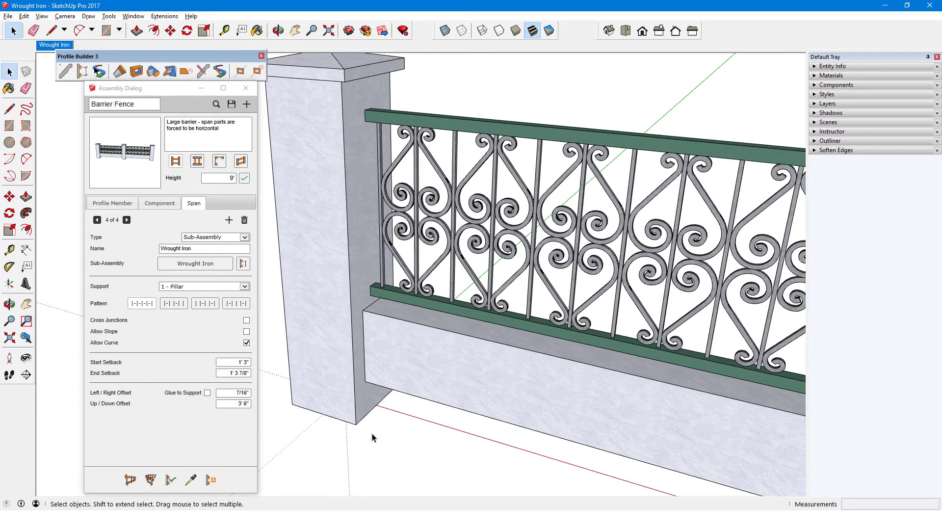
Delete the whole Barrier Fence from the model.
scroll(301, 410, down, 3)
scroll(300, 410, down, 5)
middle_drag(300, 410, 314, 373)
scroll(475, 345, up, 3)
click(481, 347)
key(Delete)
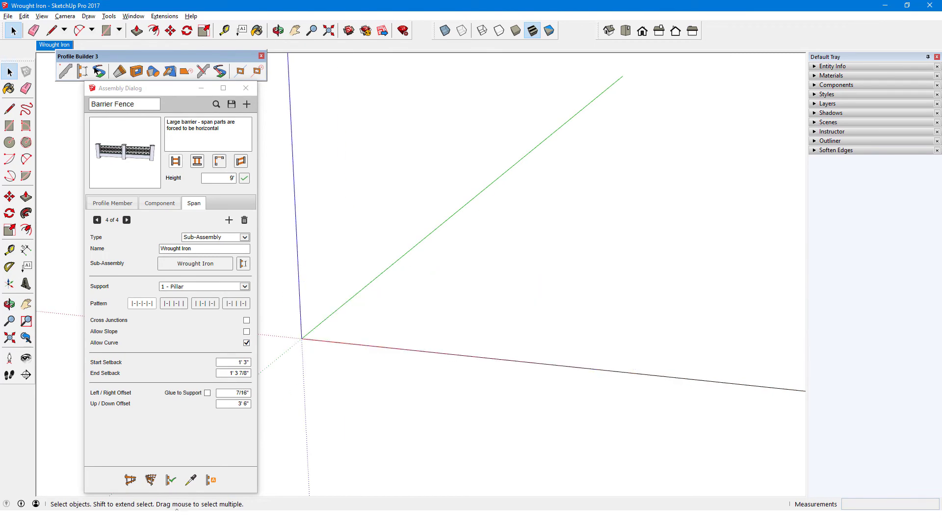
Build a new Barrier Fence from the origin along an upward slope, about 36' long.
click(130, 481)
click(302, 339)
middle_drag(344, 323, 378, 289)
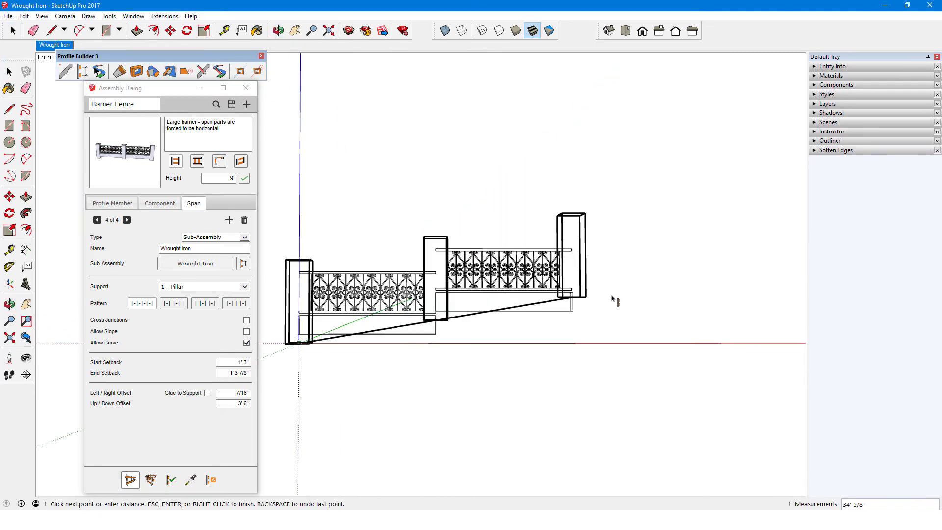
double_click(656, 303)
middle_drag(613, 304, 573, 362)
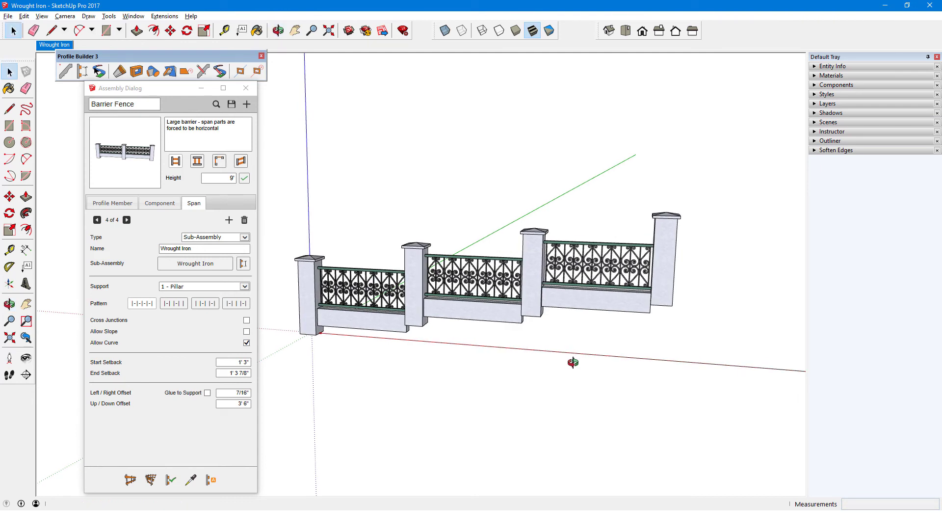
Open the Wrought Iron sub-assembly for editing, set its Bar component spacing to 8", and return to the Barrier Fence.
click(244, 265)
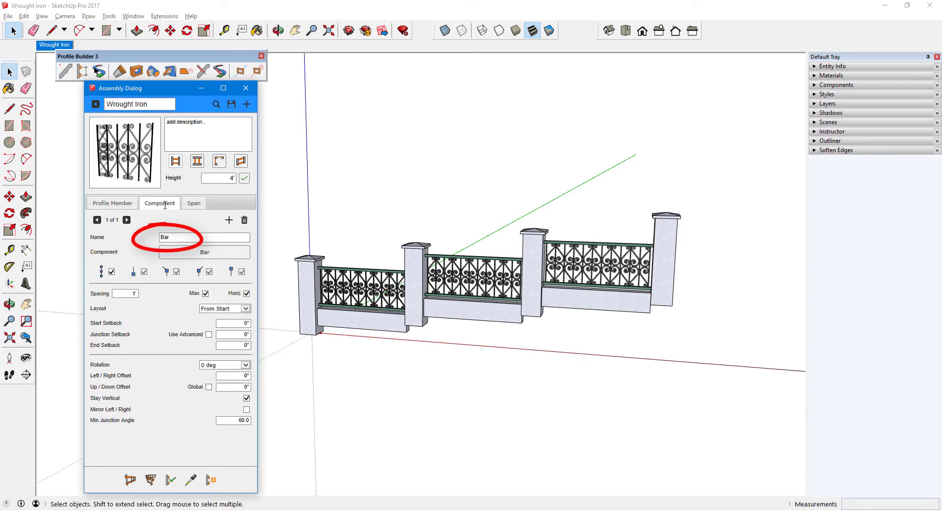
mouse_move(123, 280)
mouse_down()
mouse_move(106, 307)
mouse_move(154, 302)
mouse_up()
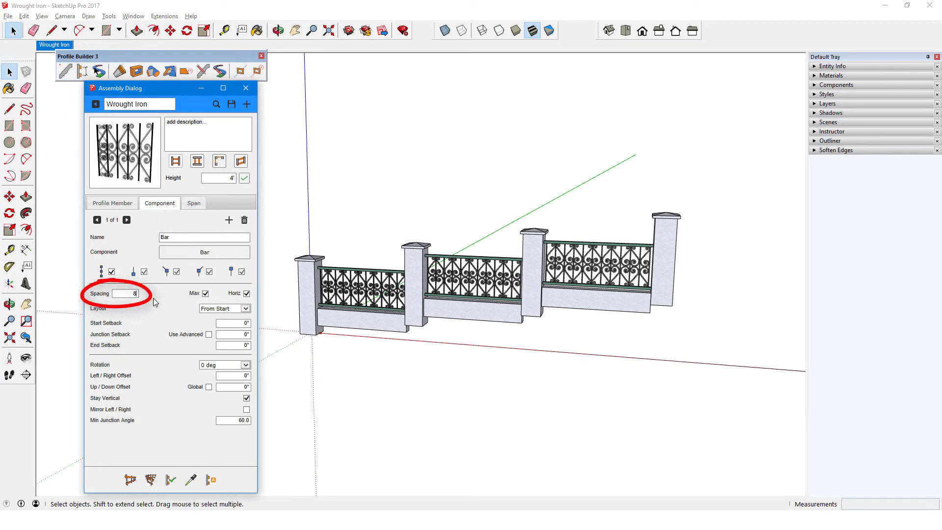
key(Tab)
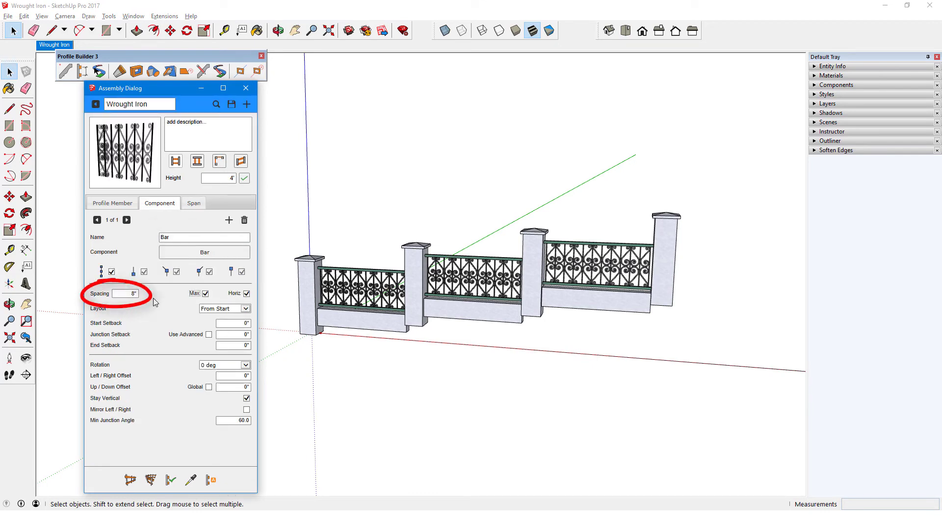
click(97, 105)
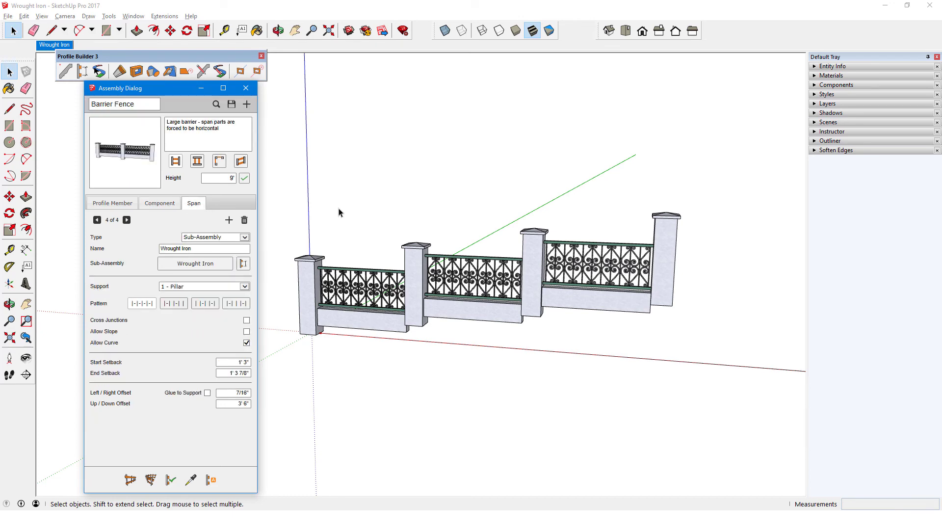
Apply the Barrier Fence assembly with the tighter bar spacing to the sloped fence.
click(355, 324)
scroll(285, 305, up, 5)
click(170, 481)
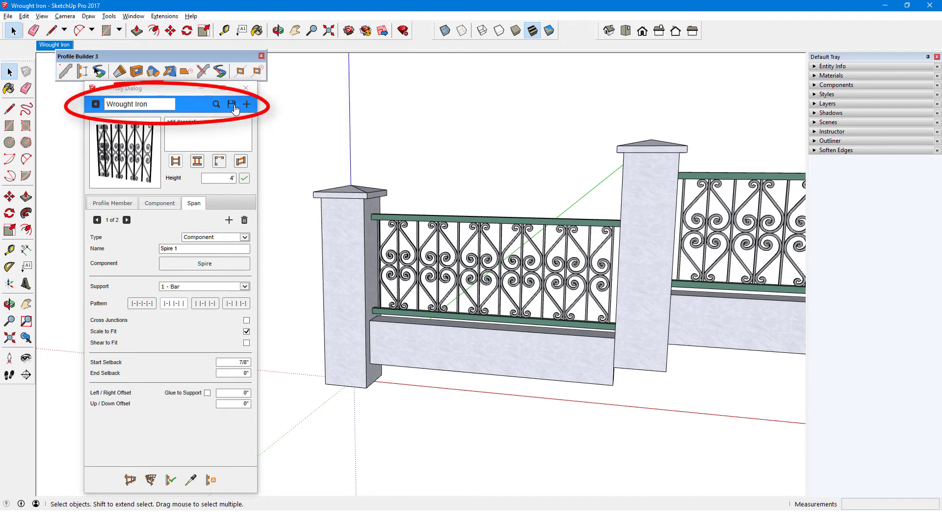
Save the edited Wrought Iron assembly to the Documents folder under the file name Wrought Iron.
click(231, 105)
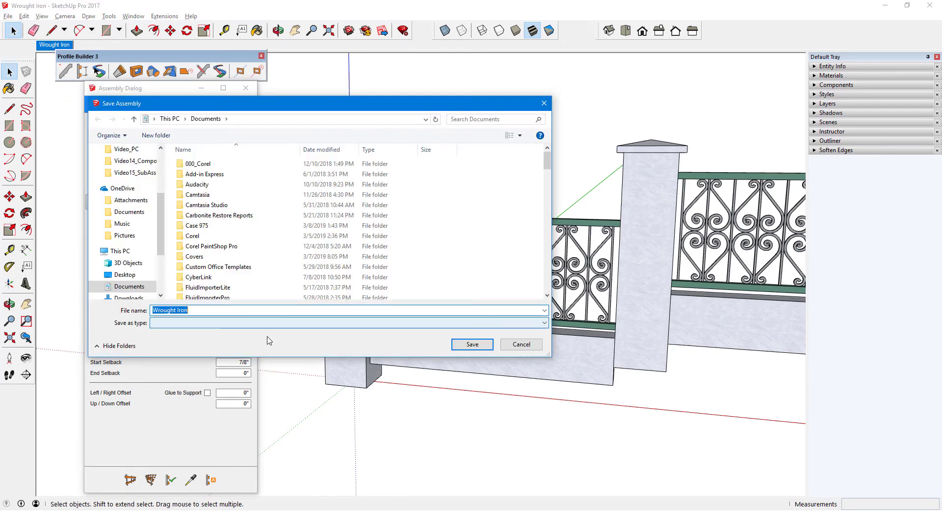
click(471, 345)
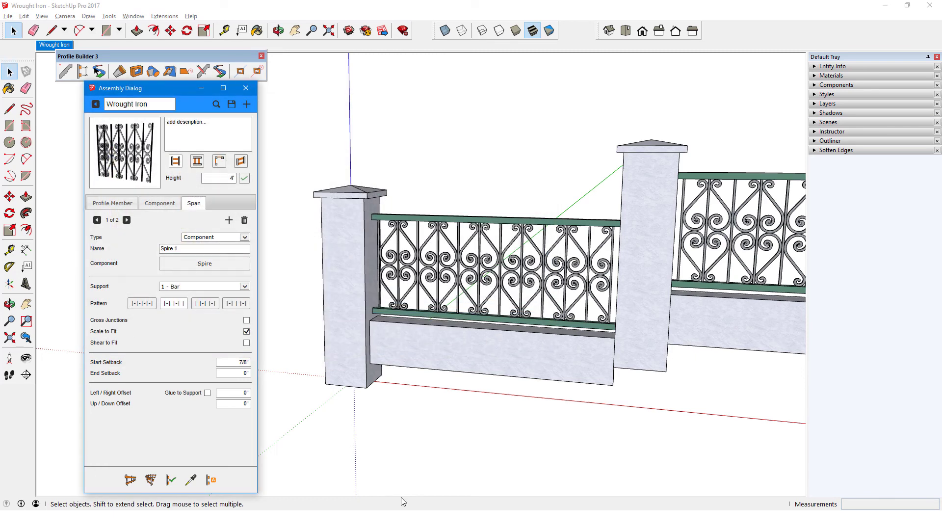
click(183, 314)
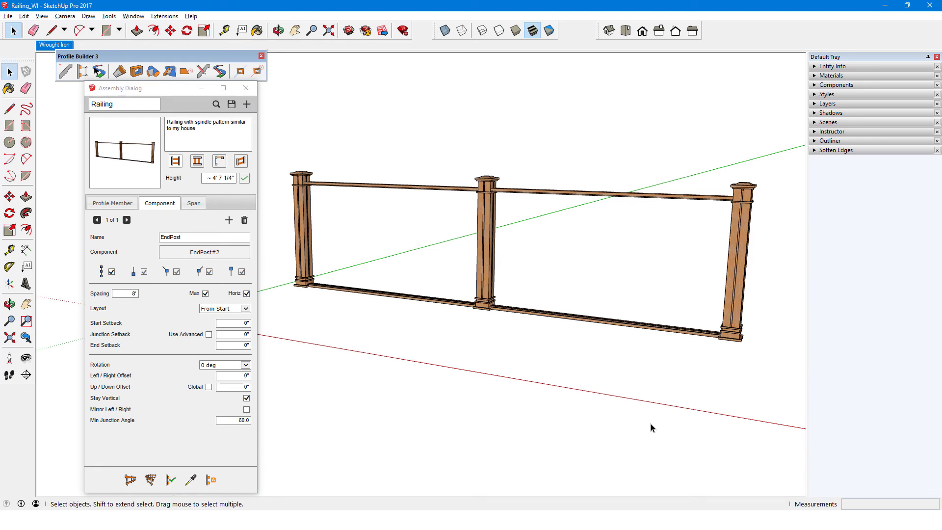
Load the saved Wrought Iron assembly and build a short sample panel of it in front of the railing's first post.
click(216, 105)
scroll(595, 256, down, 5)
double_click(670, 326)
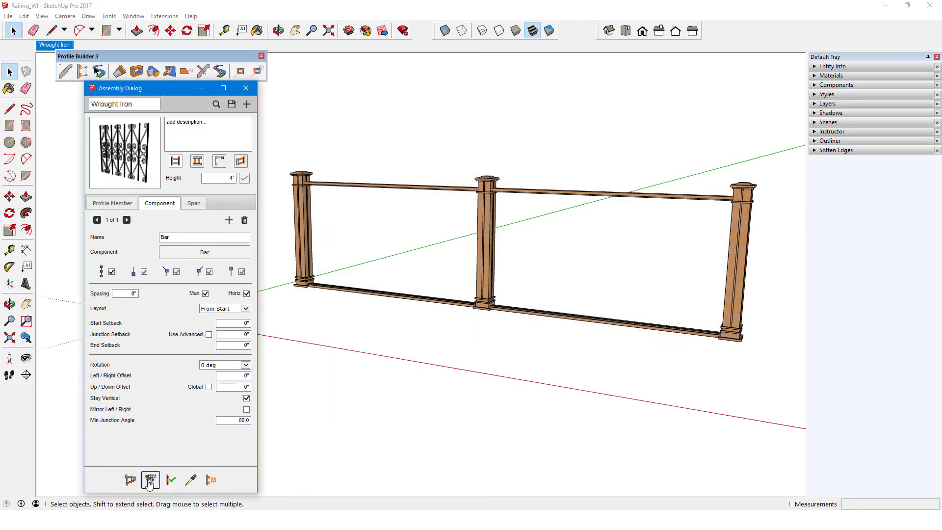
click(131, 481)
click(289, 340)
click(353, 351)
key(Return)
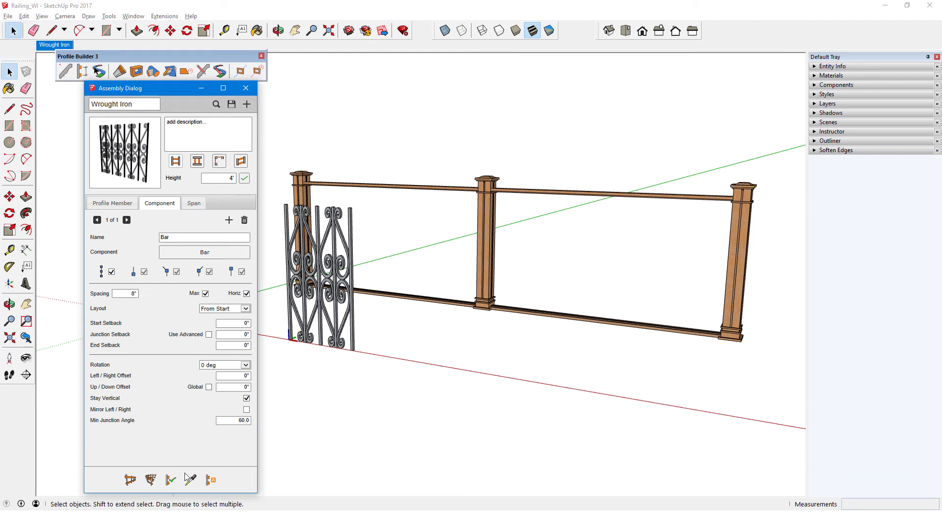
Load the Railing assembly's settings from the model and define its span as a sub-assembly named Wrought Iron, picked from the sample panel.
click(191, 480)
click(293, 250)
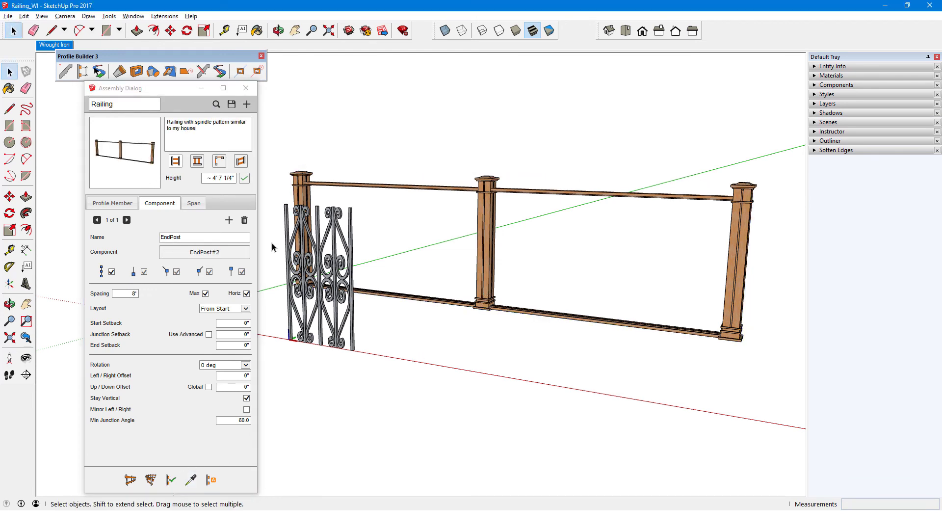
click(194, 202)
click(221, 237)
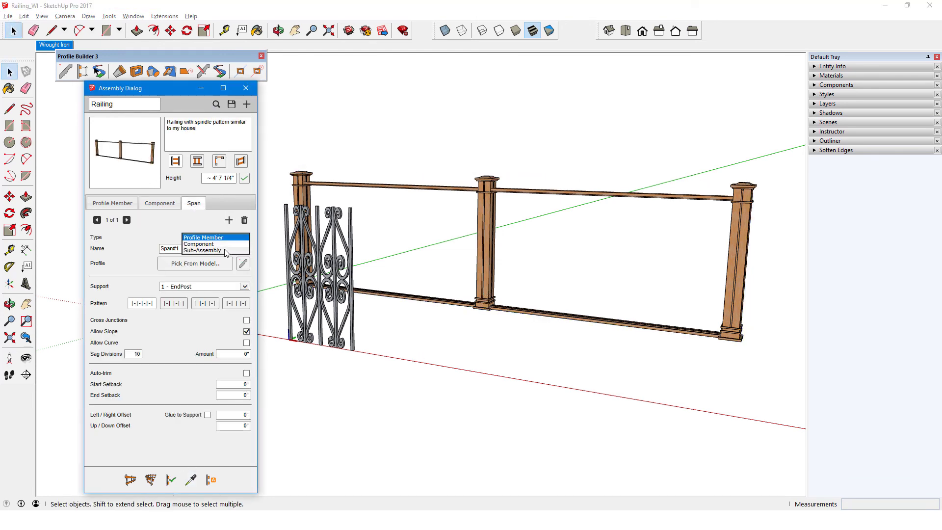
click(225, 250)
double_click(169, 249)
text(Wrought Iron)
click(190, 263)
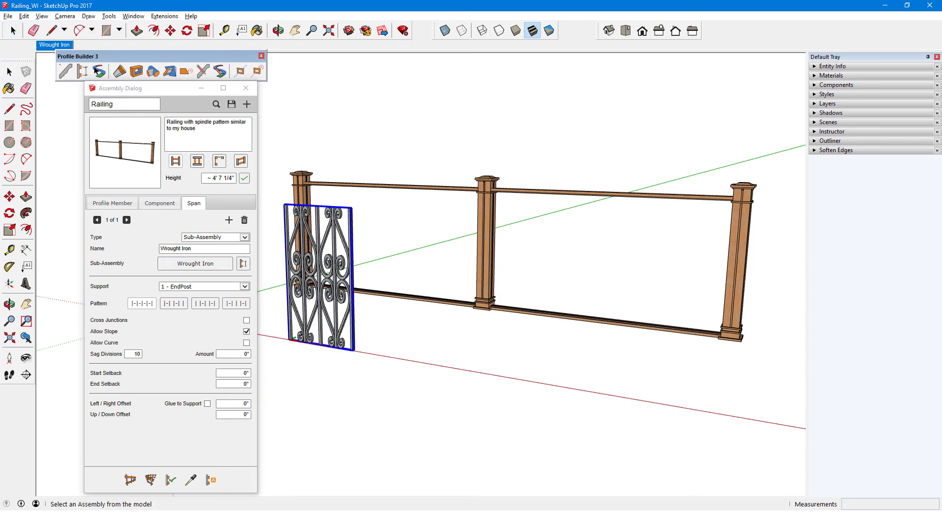
click(301, 285)
Apply the Railing assembly with its Wrought Iron span to the existing railing and delete the sample panel.
click(481, 302)
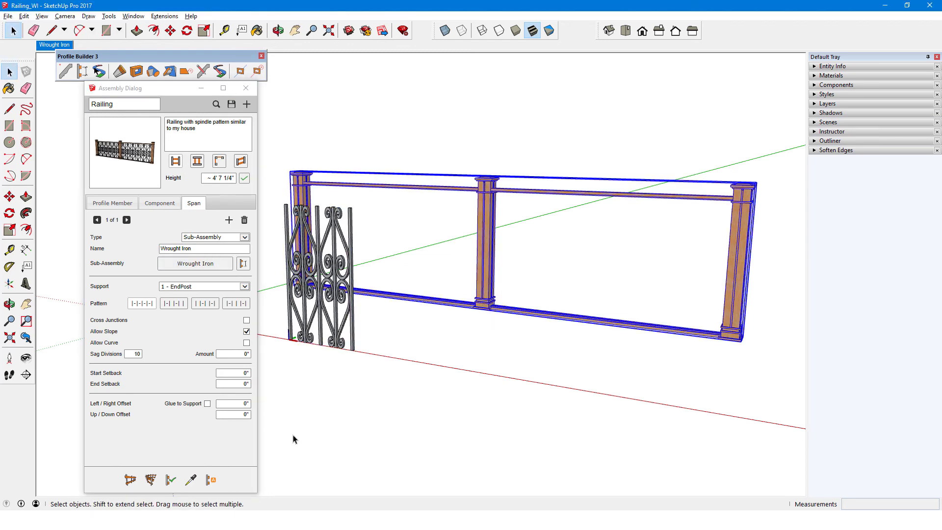
click(174, 478)
click(357, 336)
click(353, 336)
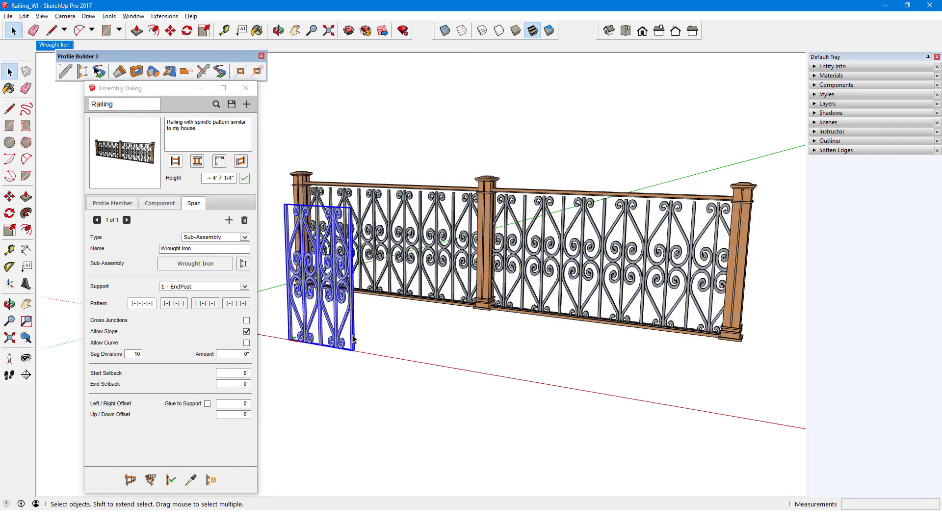
key(Delete)
Set the Wrought Iron span's up/down offset to 1 1/2" and both setbacks to 6", and apply the changes to the railing.
click(238, 416)
text(1 1/2)
click(246, 372)
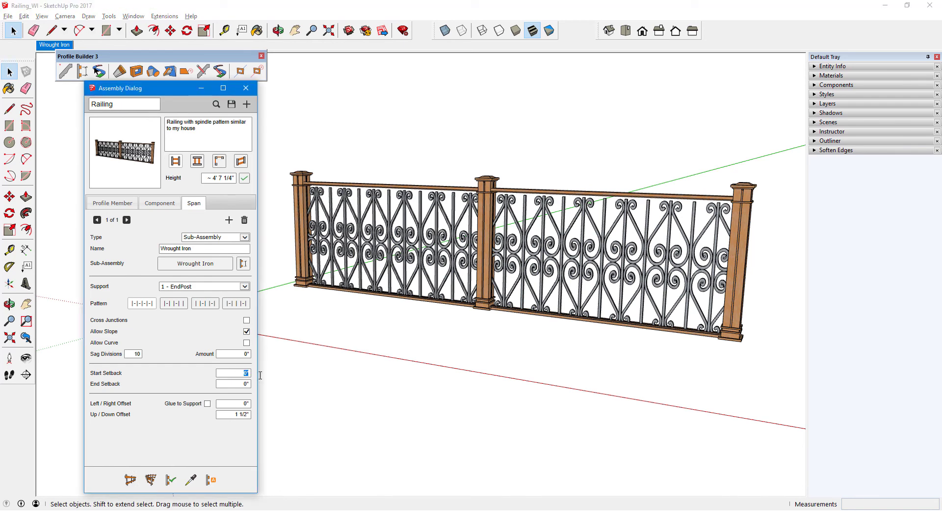
key(Tab)
text(6)
click(172, 481)
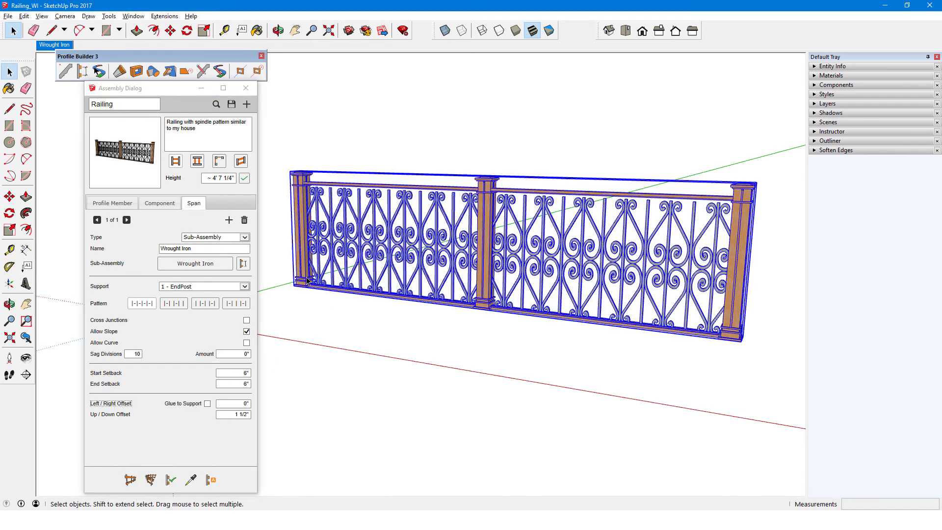
click(362, 332)
middle_drag(362, 332, 525, 162)
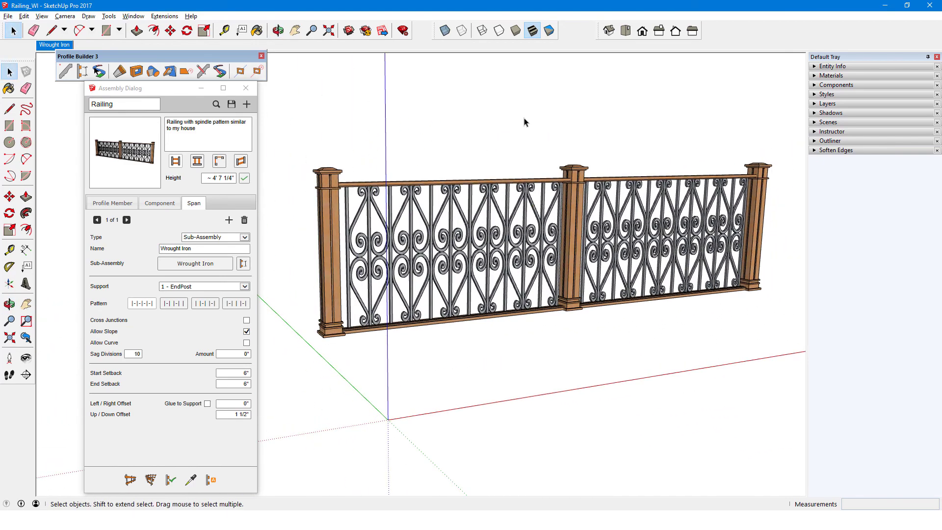